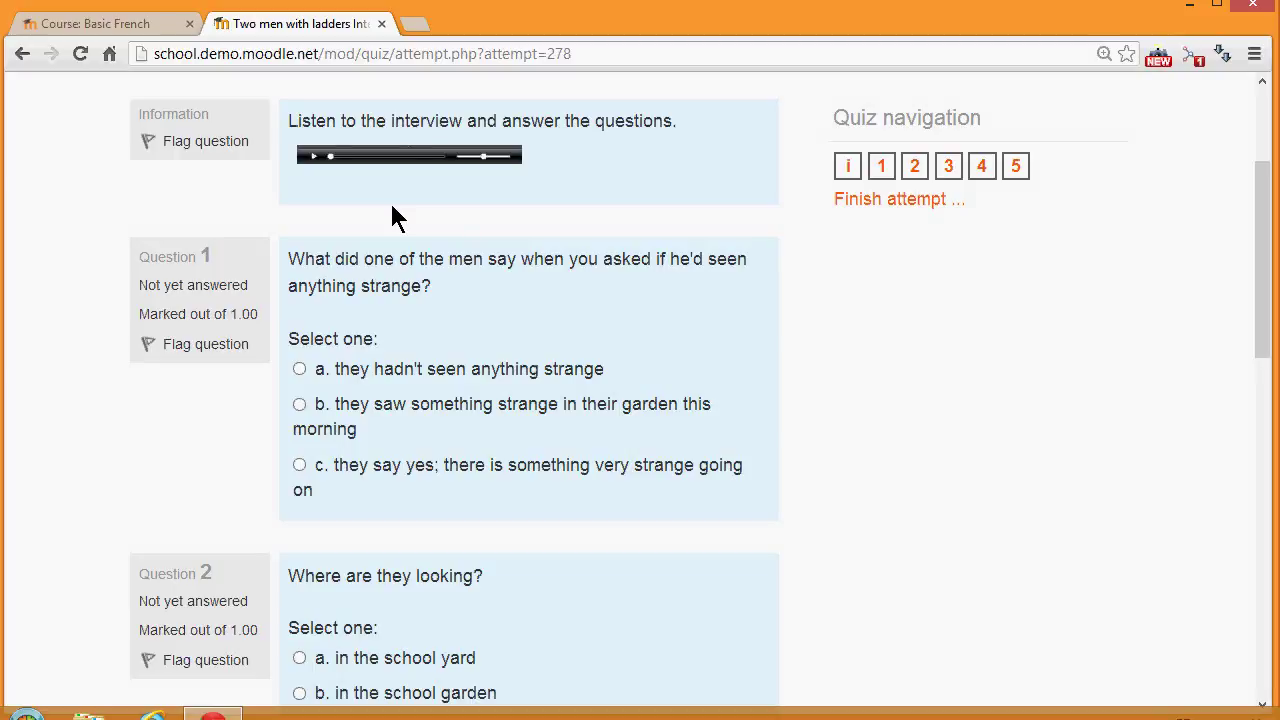
- Switch to the 'Course: Basic French' browser tab, leaving the quiz attempt open
{"action": "left_click", "coordinate": [147, 30]}
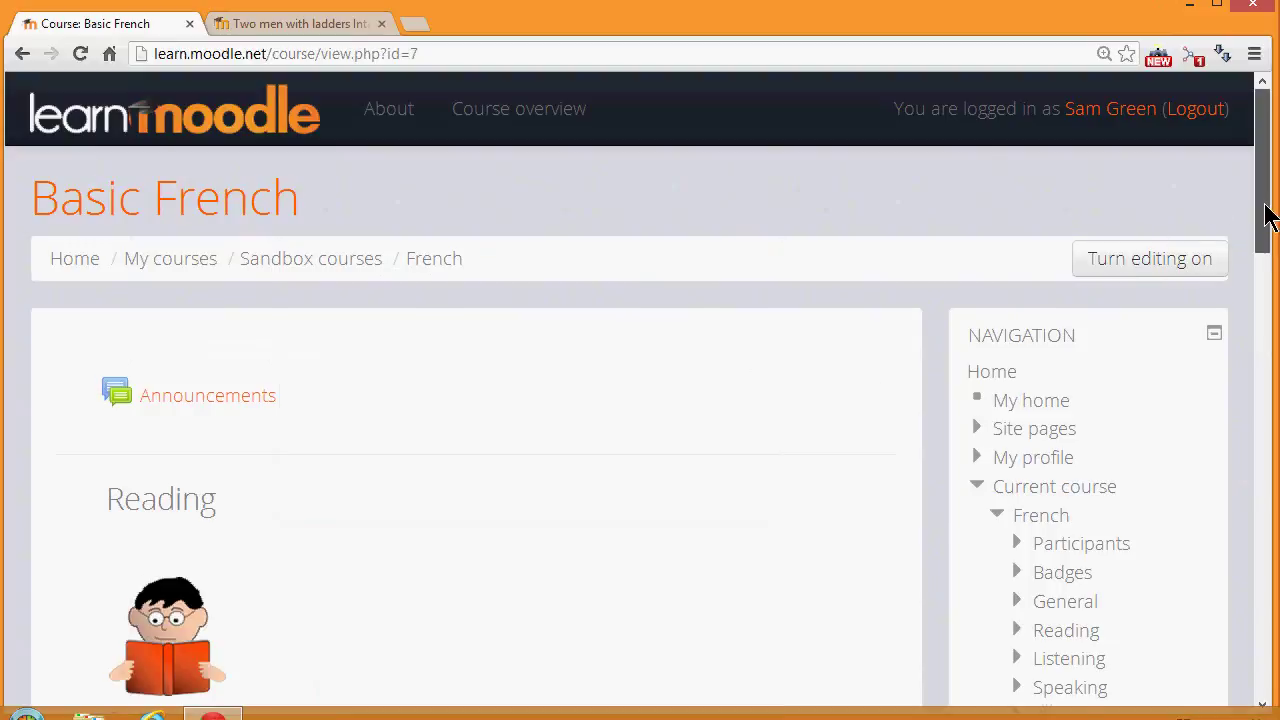
- Turn editing on from the top of the Basic French course page
{"action": "left_click_drag", "start_coordinate": [1266, 210], "coordinate": [1263, 354]}
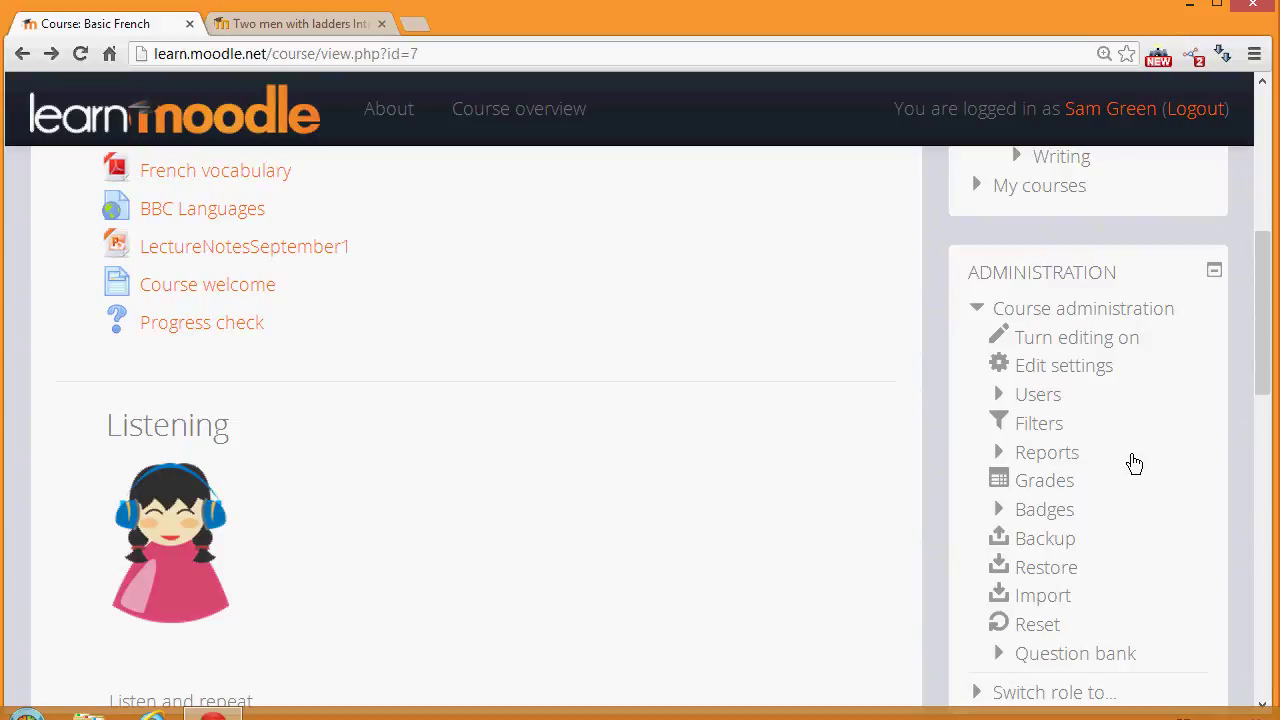
{"action": "left_click_drag", "start_coordinate": [1262, 375], "coordinate": [1262, 242]}
{"action": "left_click", "coordinate": [1153, 246]}
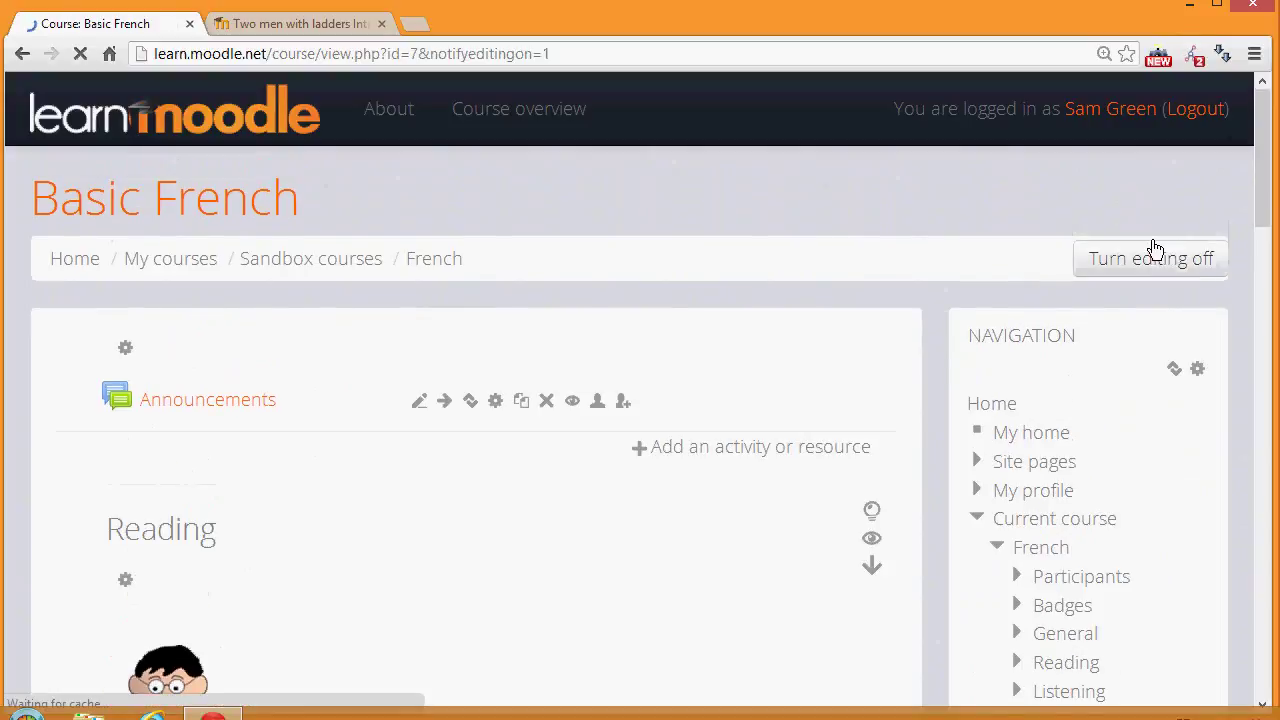
- Pick Quiz in the activity chooser for the Reading section and add it
{"action": "left_click_drag", "start_coordinate": [1260, 189], "coordinate": [1260, 297]}
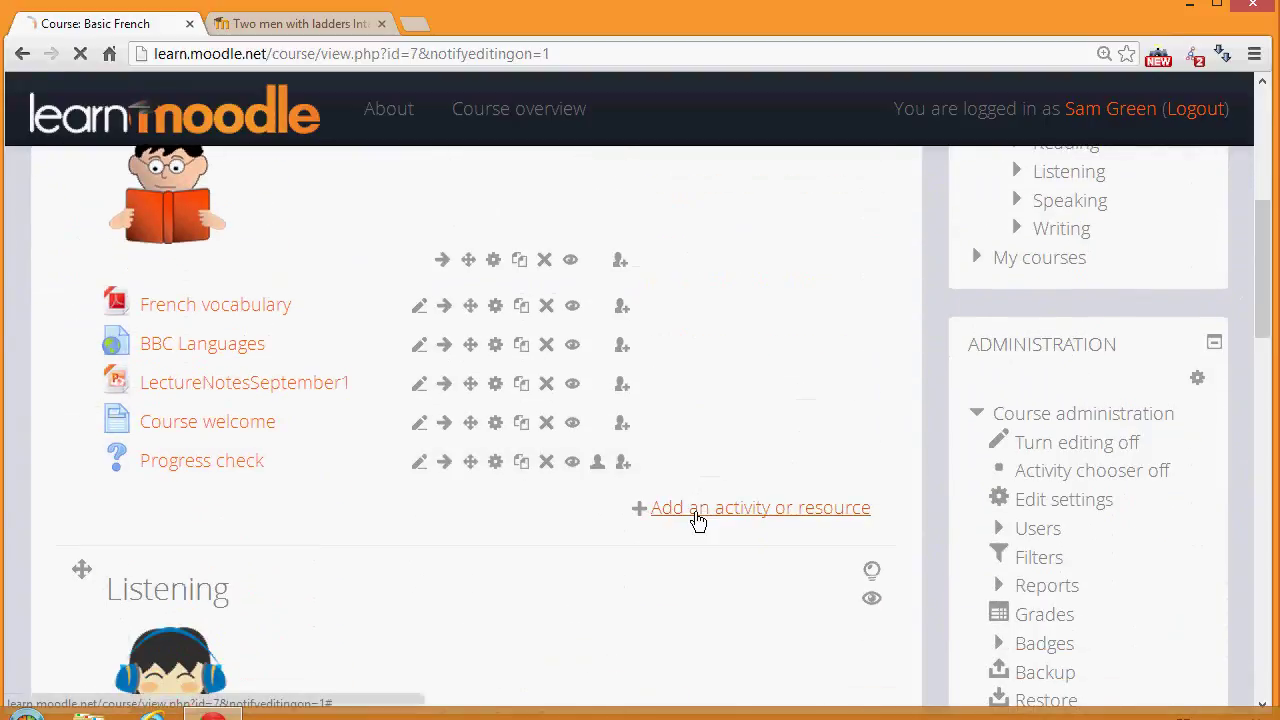
{"action": "left_click", "coordinate": [699, 512]}
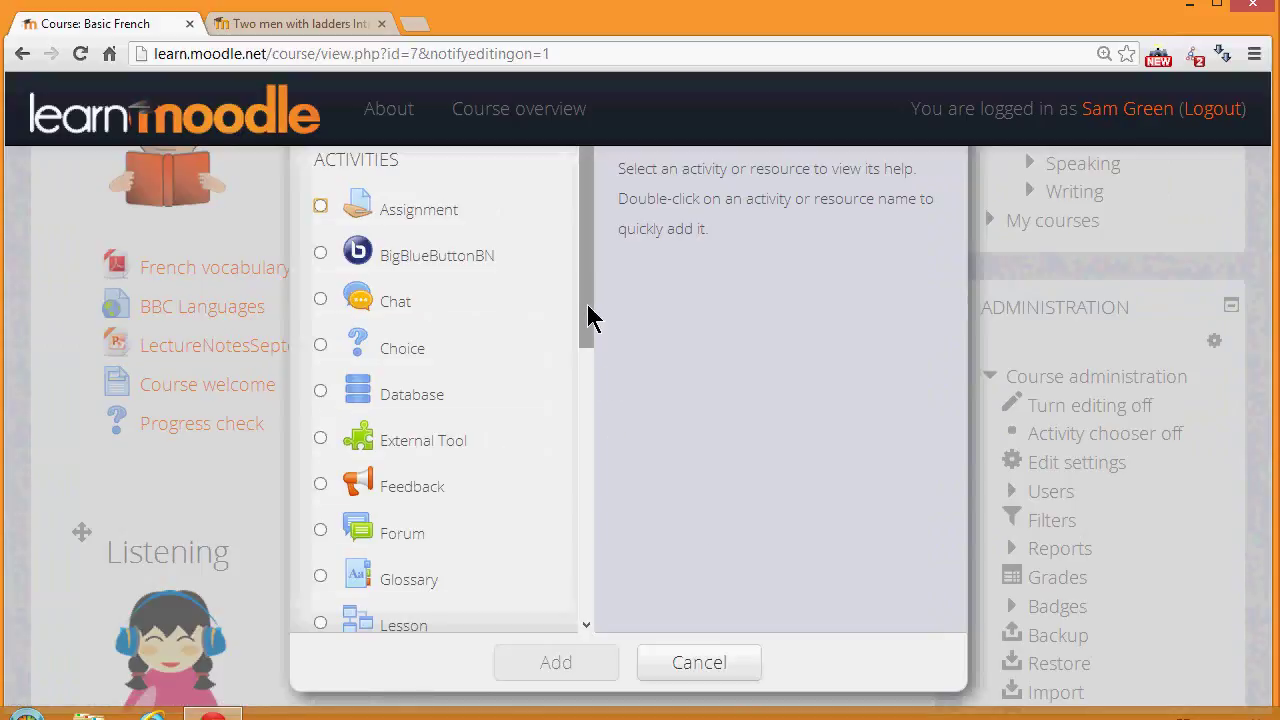
{"action": "left_click_drag", "start_coordinate": [589, 314], "coordinate": [583, 408]}
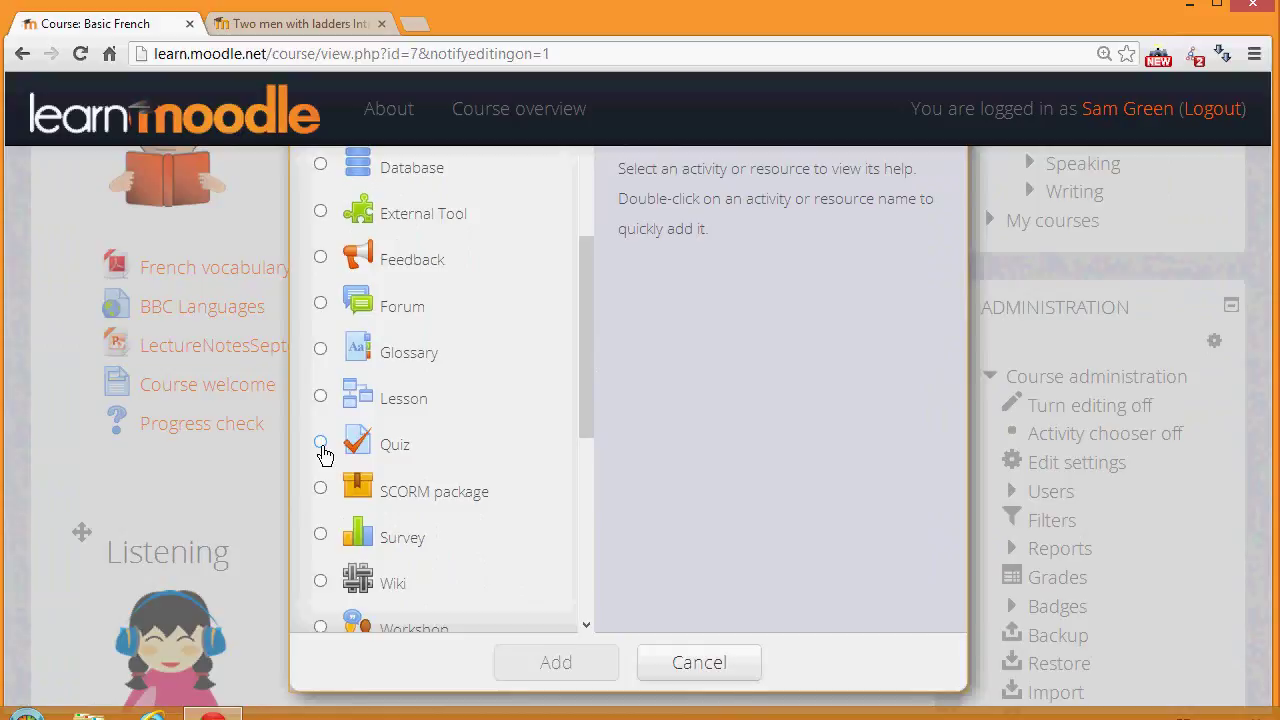
{"action": "left_click", "coordinate": [321, 446]}
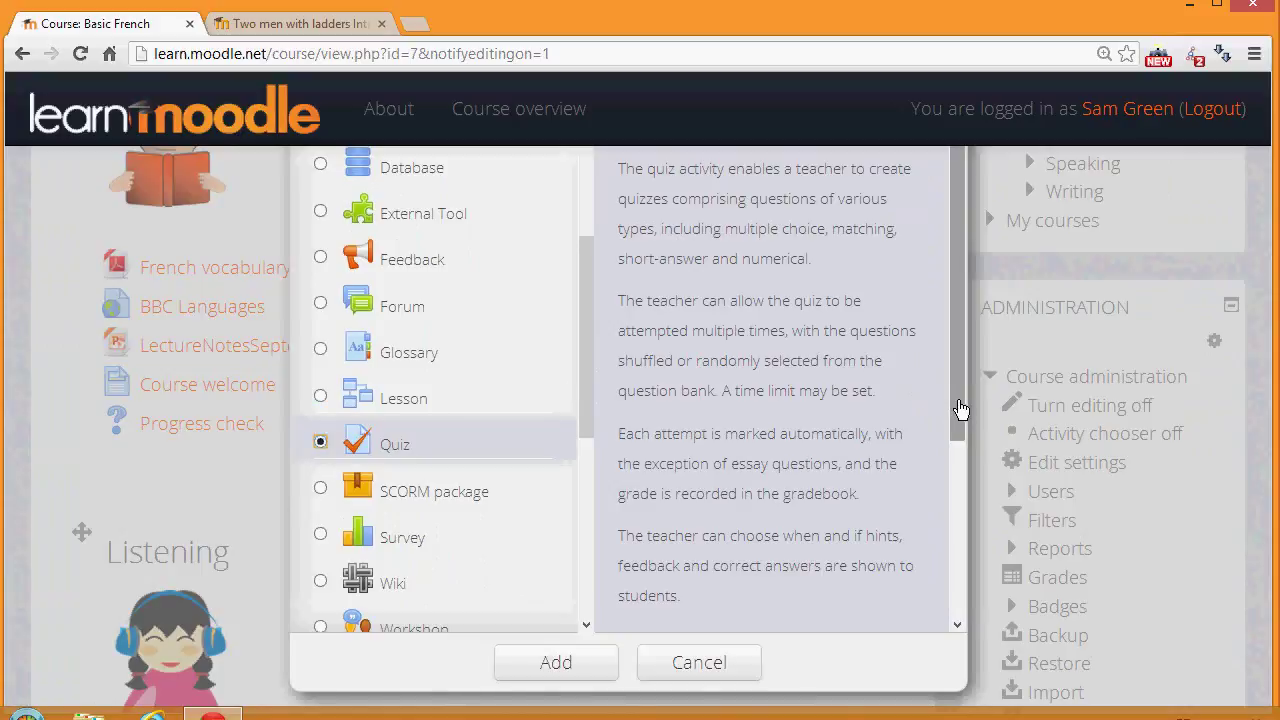
{"action": "left_click", "coordinate": [555, 665]}
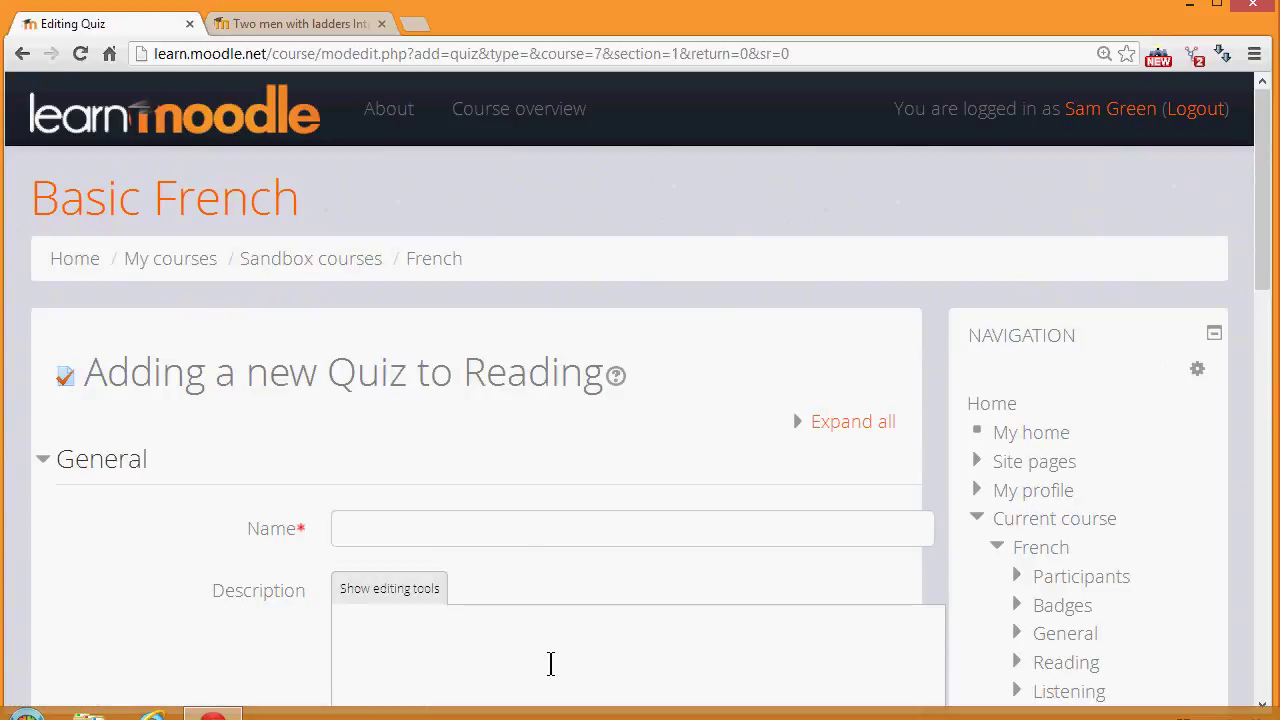
- Name the quiz 'Orientation Quiz' and describe it as testing prior knowledge of French
{"action": "left_click", "coordinate": [510, 524]}
{"action": "type", "text": "Ori"}
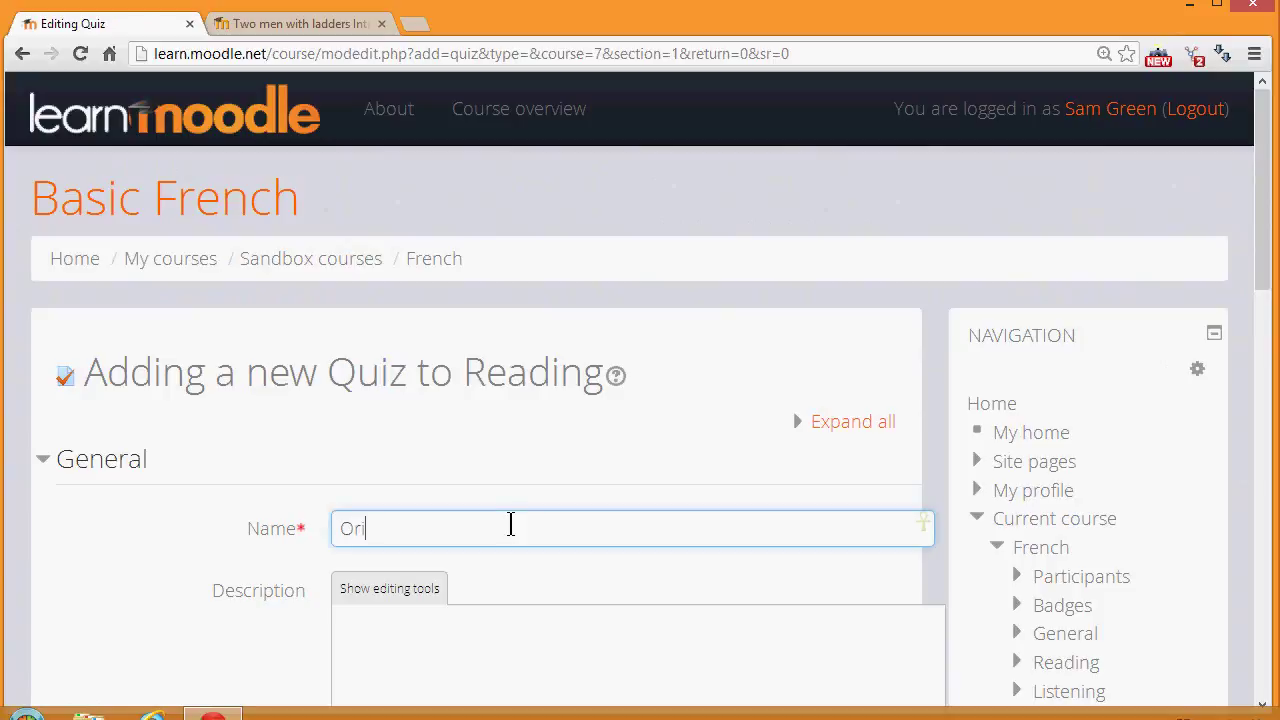
{"action": "type", "text": "entation Quiz"}
{"action": "left_click_drag", "start_coordinate": [1268, 280], "coordinate": [1265, 366]}
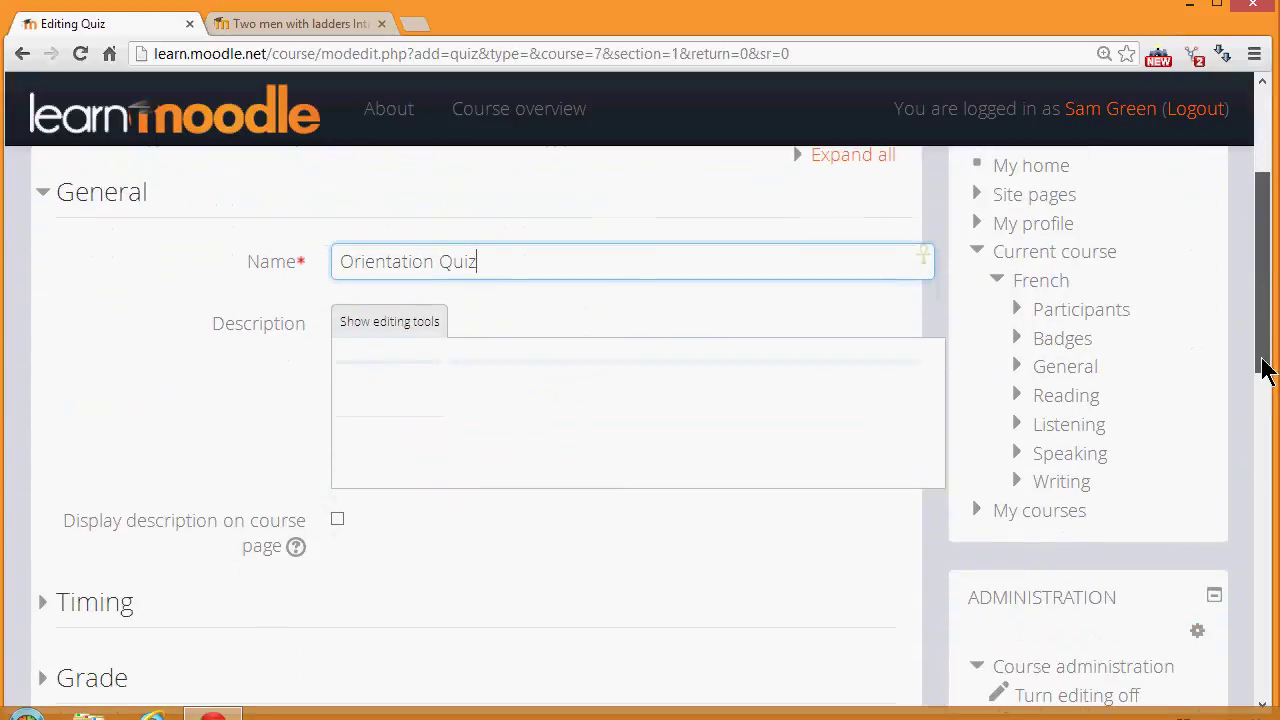
{"action": "left_click", "coordinate": [519, 400]}
{"action": "type", "text": "A quiz to find out prior knowledge about French and French speaking countries."}
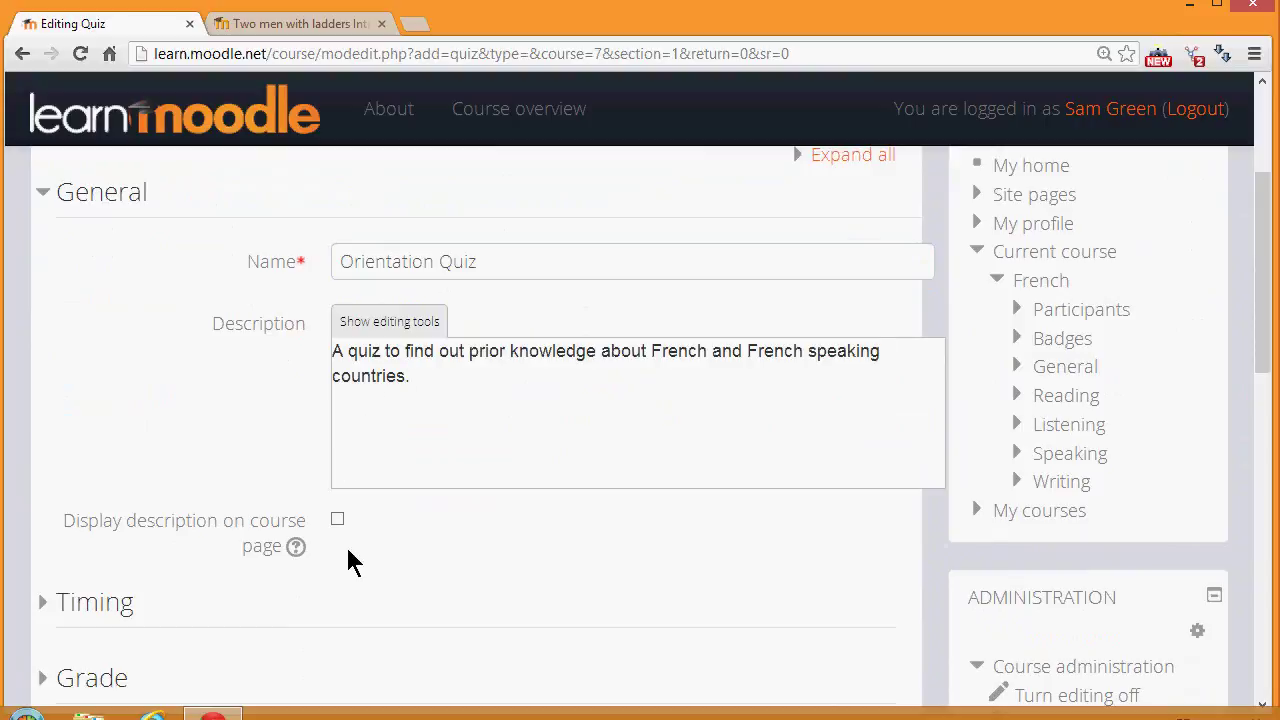
- Read the Review options help, then save and display the new quiz
{"action": "scroll", "coordinate": [1271, 377], "scroll_direction": "down", "scroll_amount": 3}
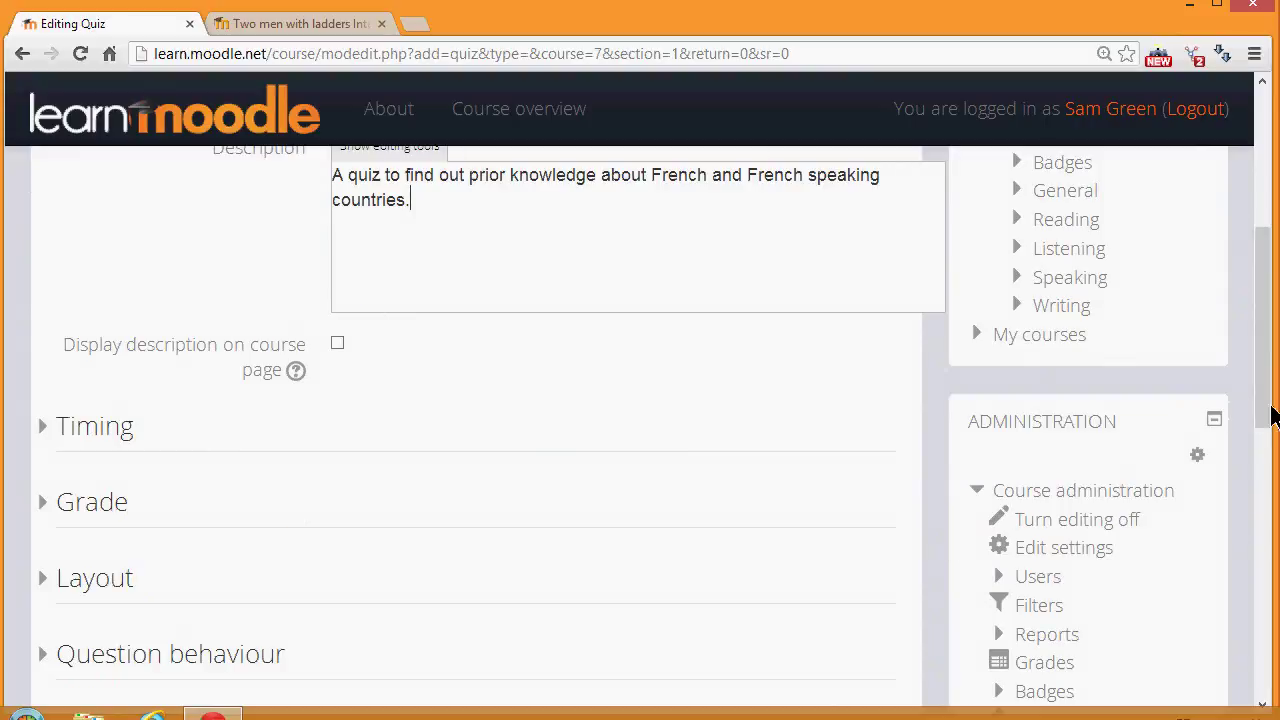
{"action": "left_click_drag", "start_coordinate": [1266, 409], "coordinate": [1266, 486]}
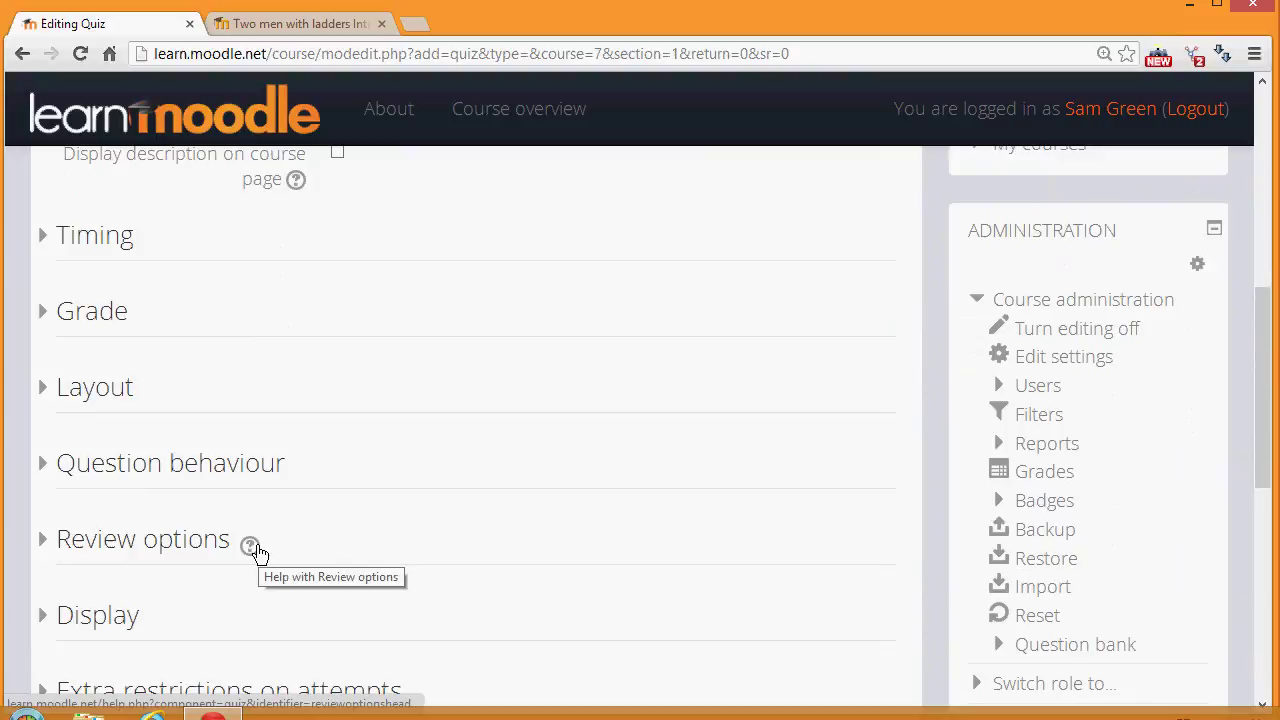
{"action": "left_click", "coordinate": [252, 547]}
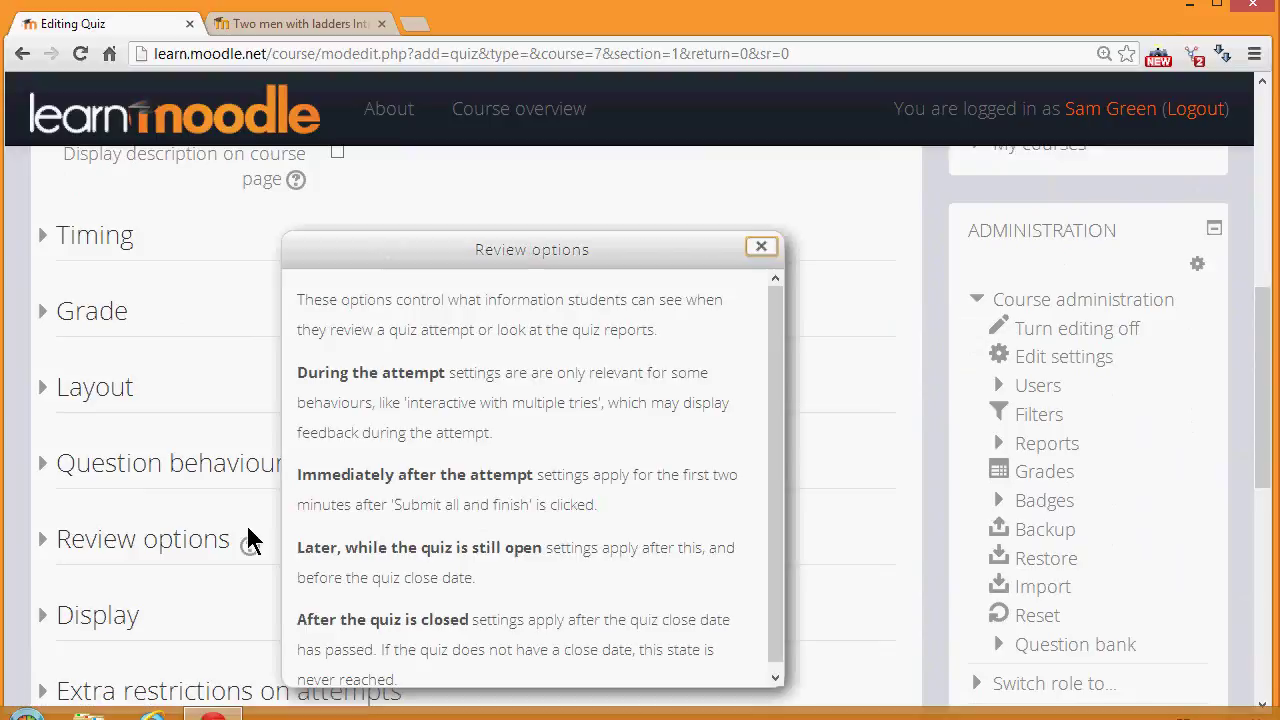
{"action": "left_click", "coordinate": [761, 248]}
{"action": "left_click_drag", "start_coordinate": [1263, 460], "coordinate": [1265, 594]}
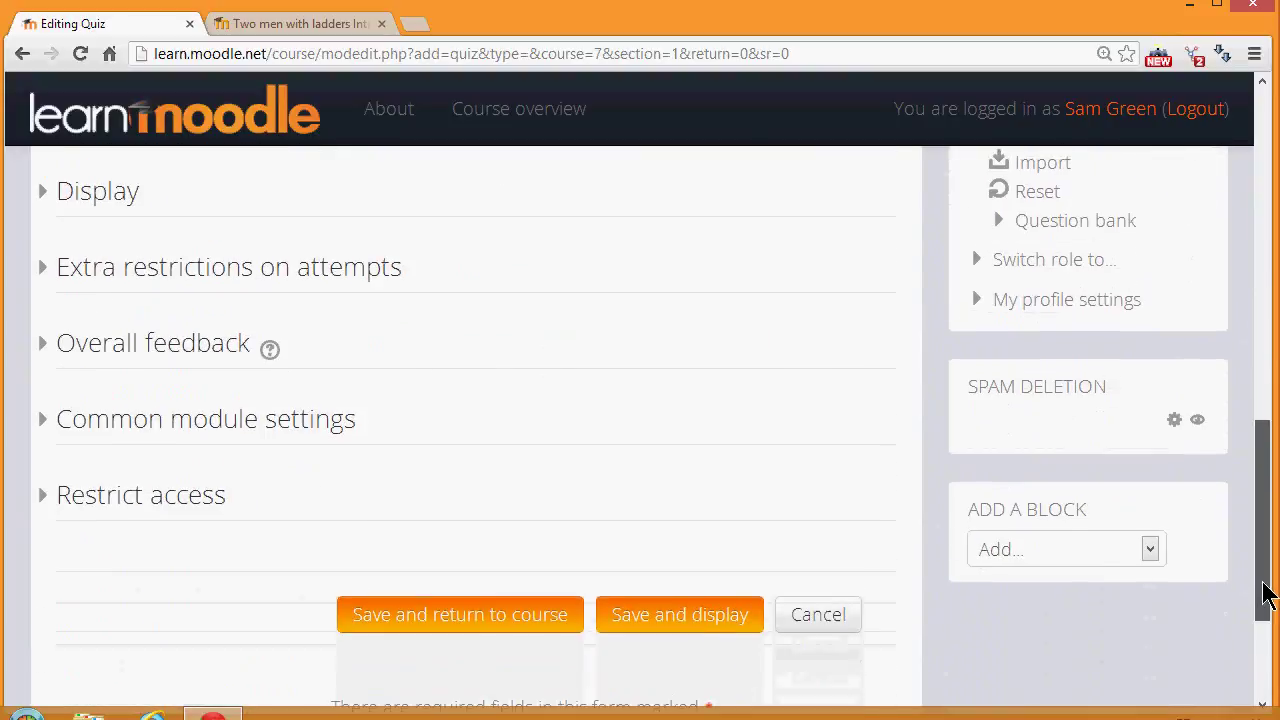
{"action": "left_click", "coordinate": [688, 619]}
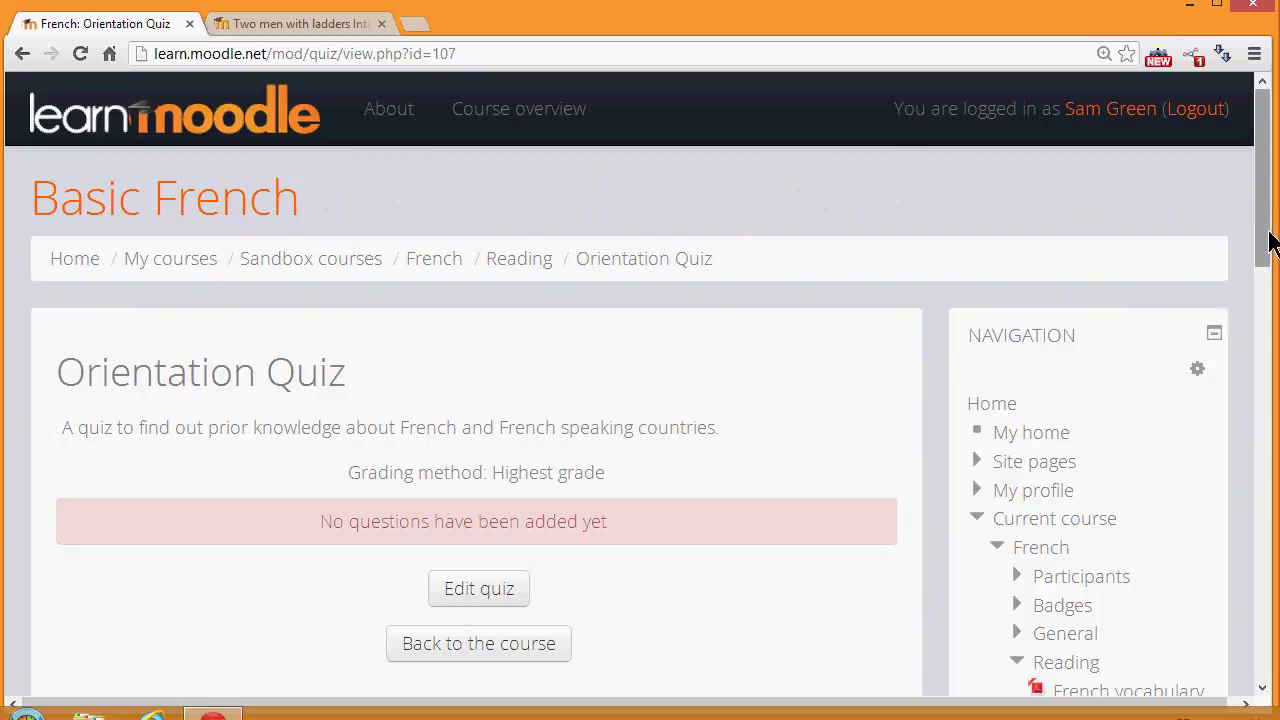
- Edit the quiz, show the question bank contents, and choose 'Create a new question'
{"action": "left_click_drag", "start_coordinate": [1266, 240], "coordinate": [1262, 422]}
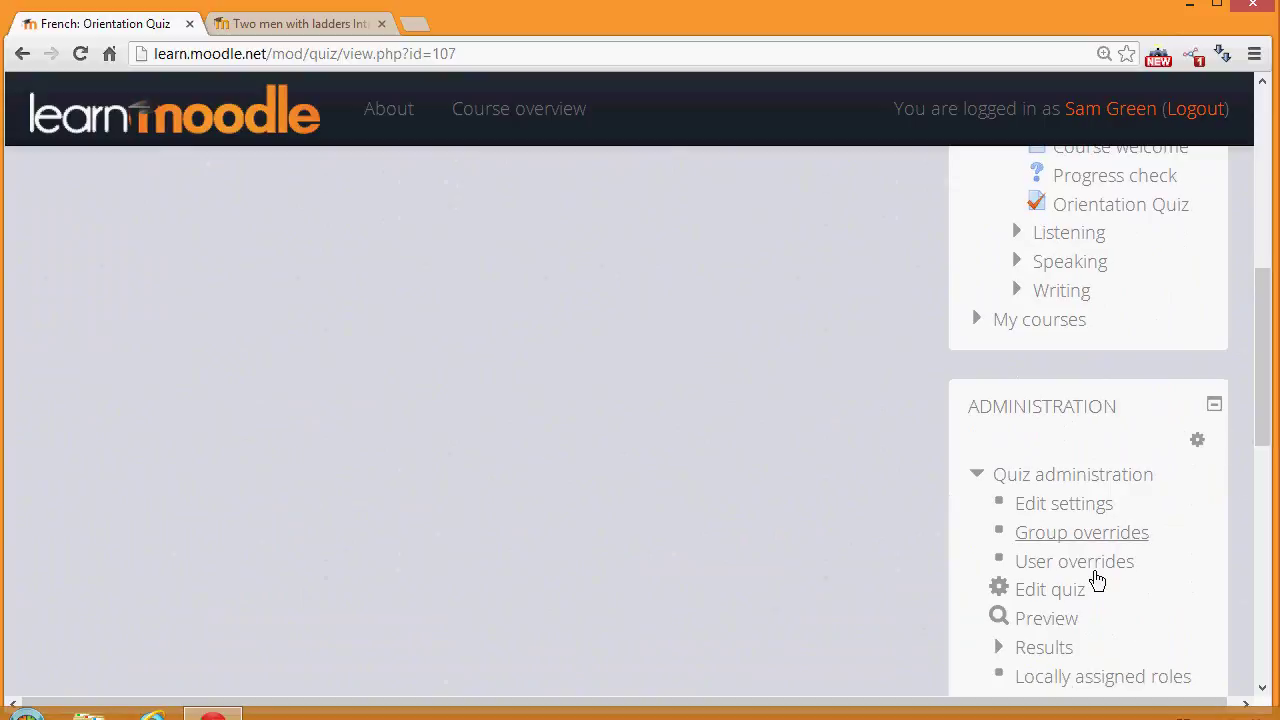
{"action": "left_click", "coordinate": [1069, 599]}
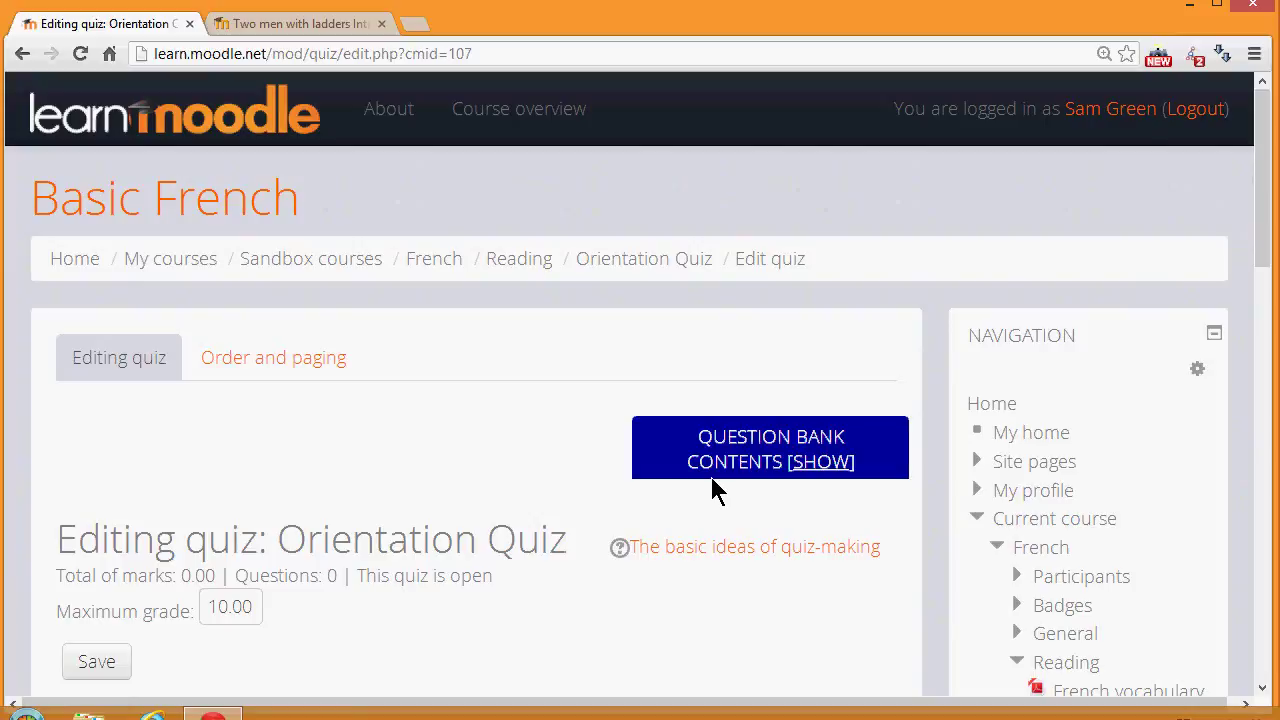
{"action": "left_click", "coordinate": [818, 480]}
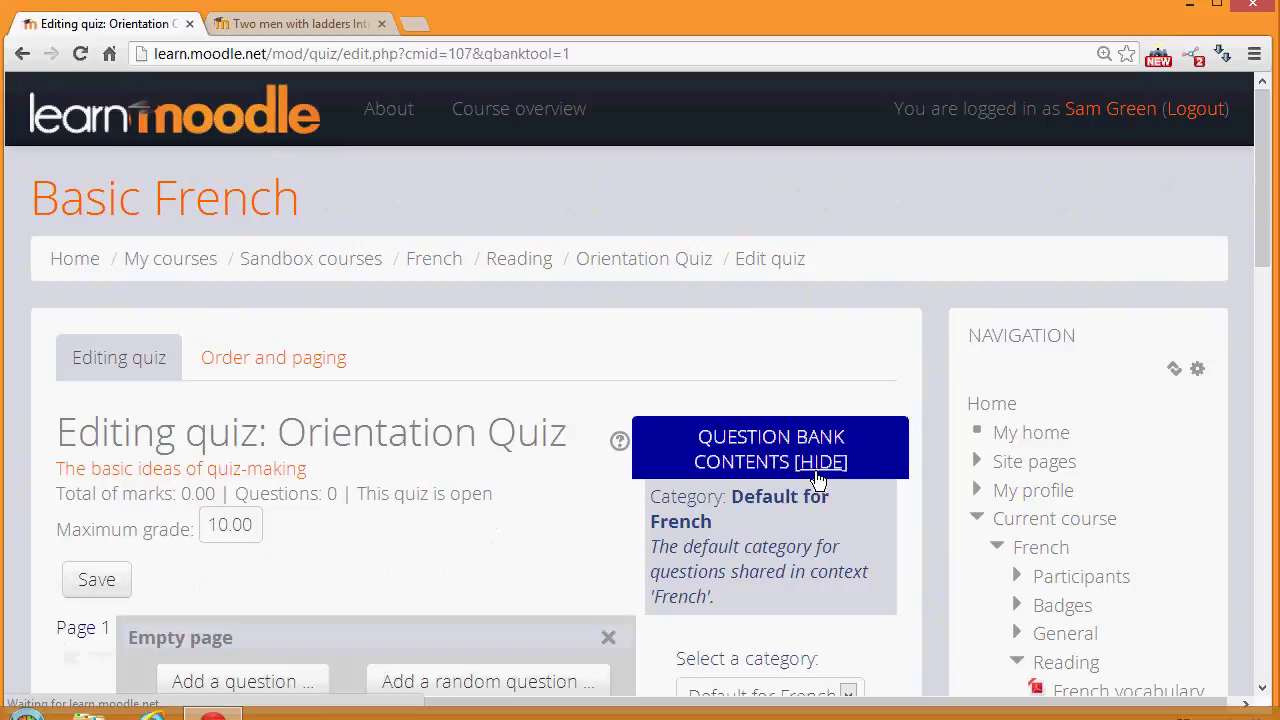
{"action": "left_click_drag", "start_coordinate": [1266, 230], "coordinate": [1267, 330]}
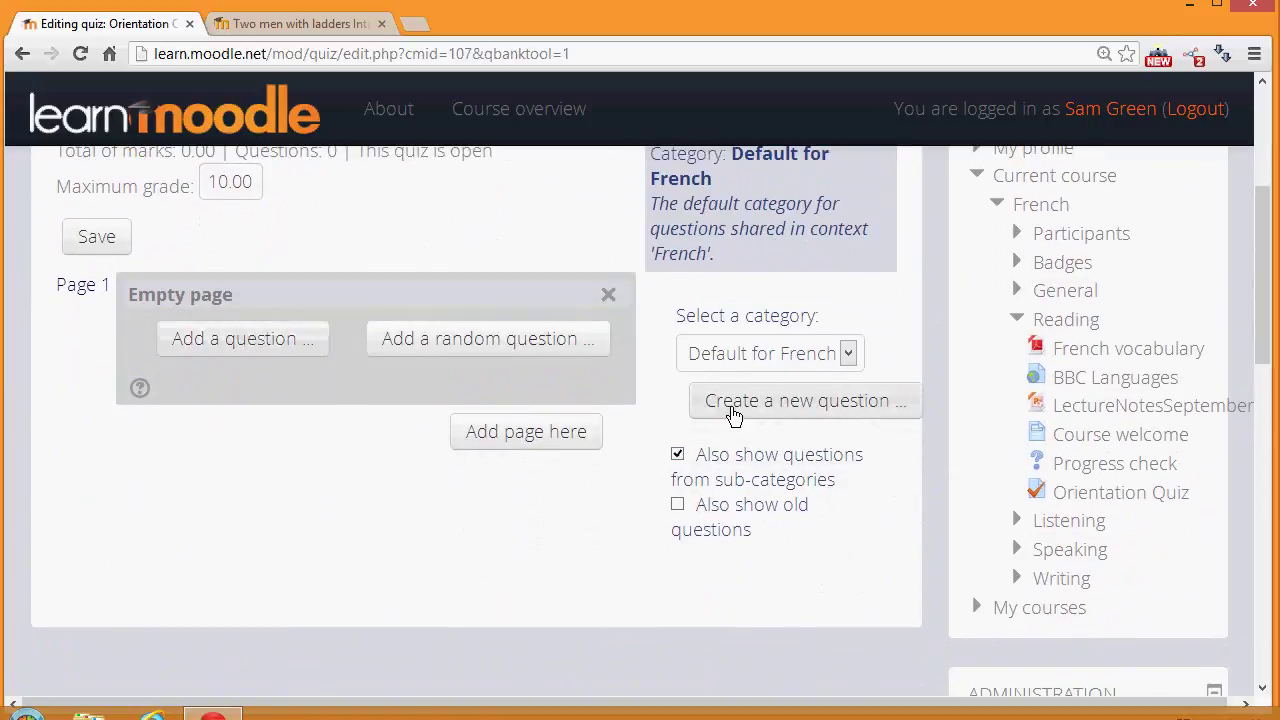
{"action": "left_click", "coordinate": [731, 414]}
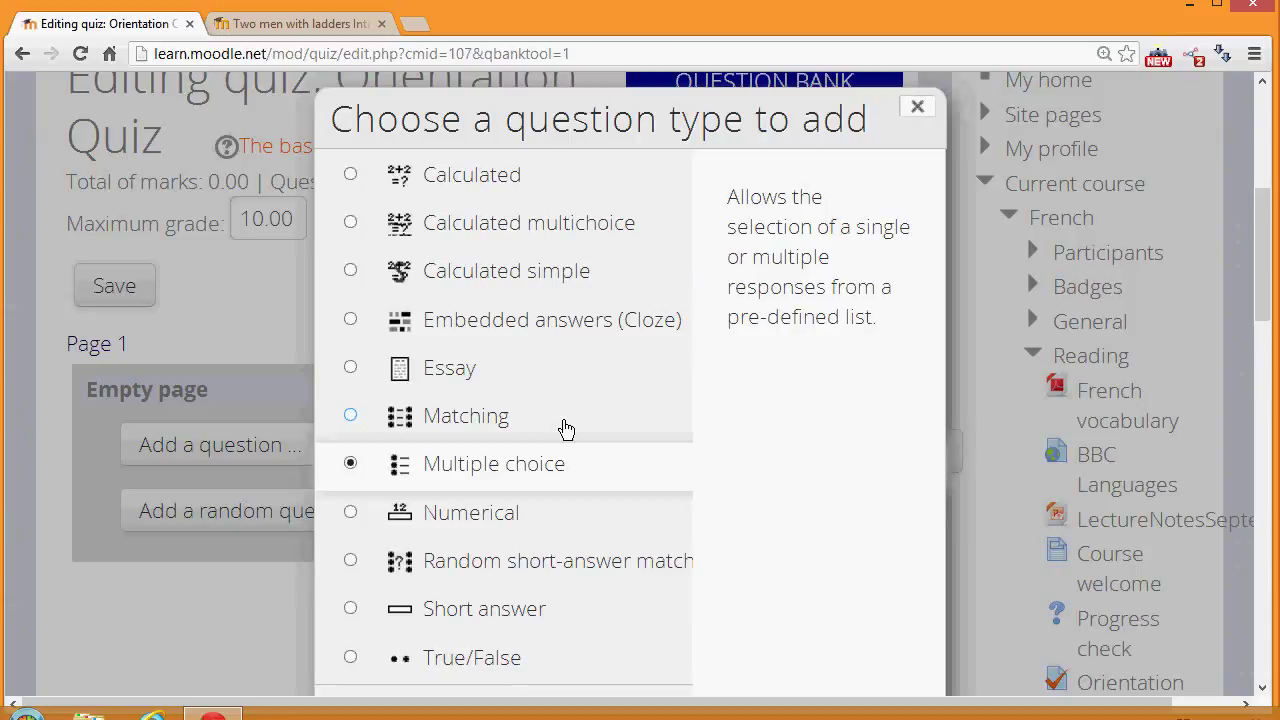
- After reading the Matching and Essay descriptions, pick Multiple choice and continue
{"action": "left_click", "coordinate": [352, 418]}
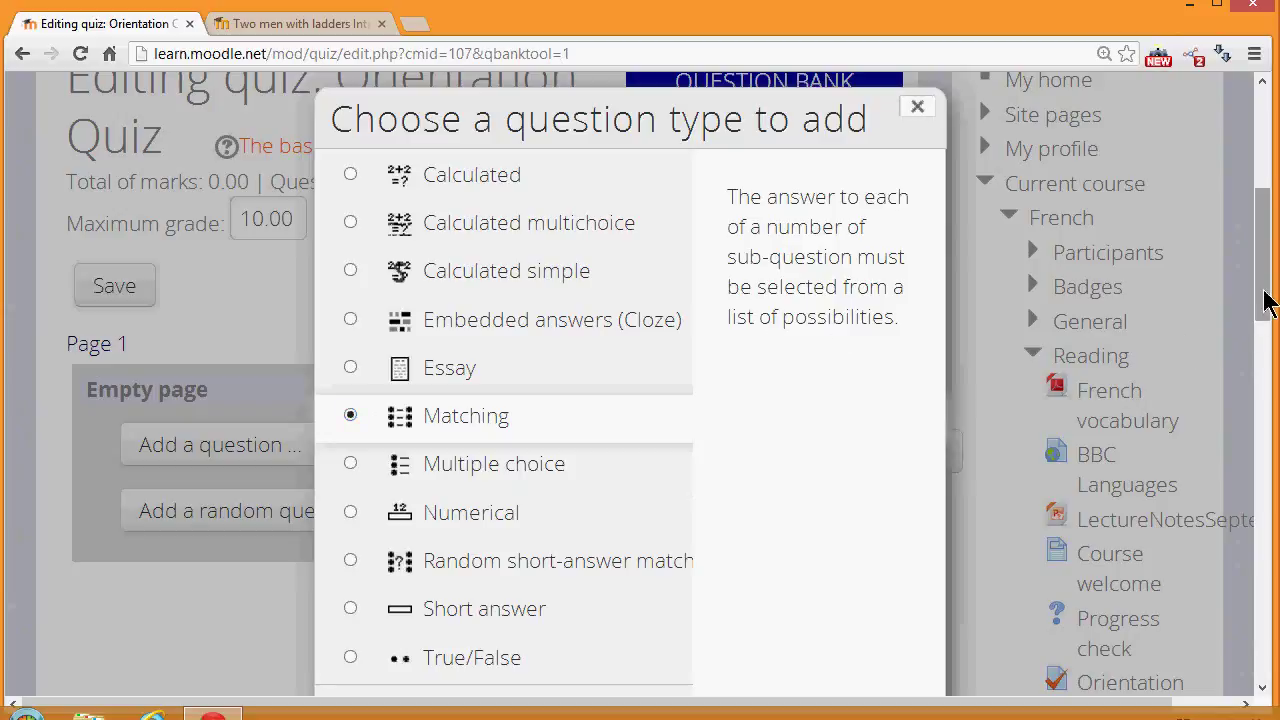
{"action": "scroll", "coordinate": [1265, 305], "scroll_direction": "down", "scroll_amount": 2}
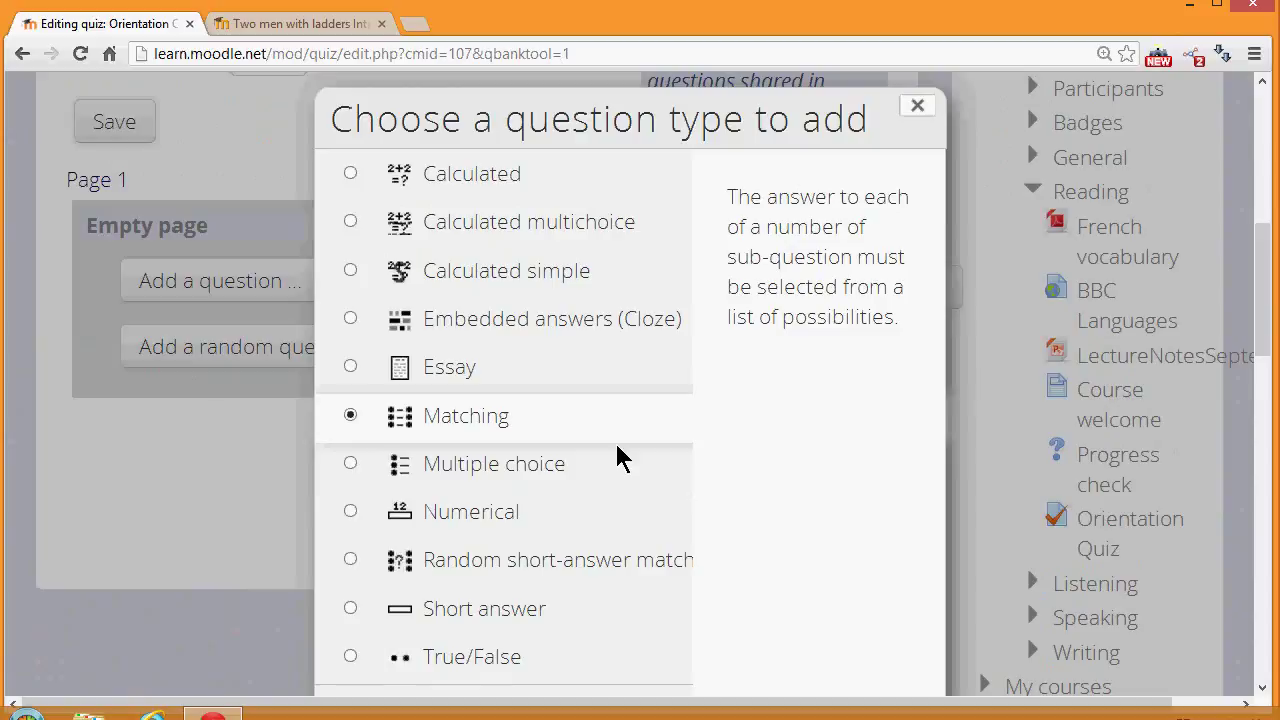
{"action": "left_click", "coordinate": [351, 367]}
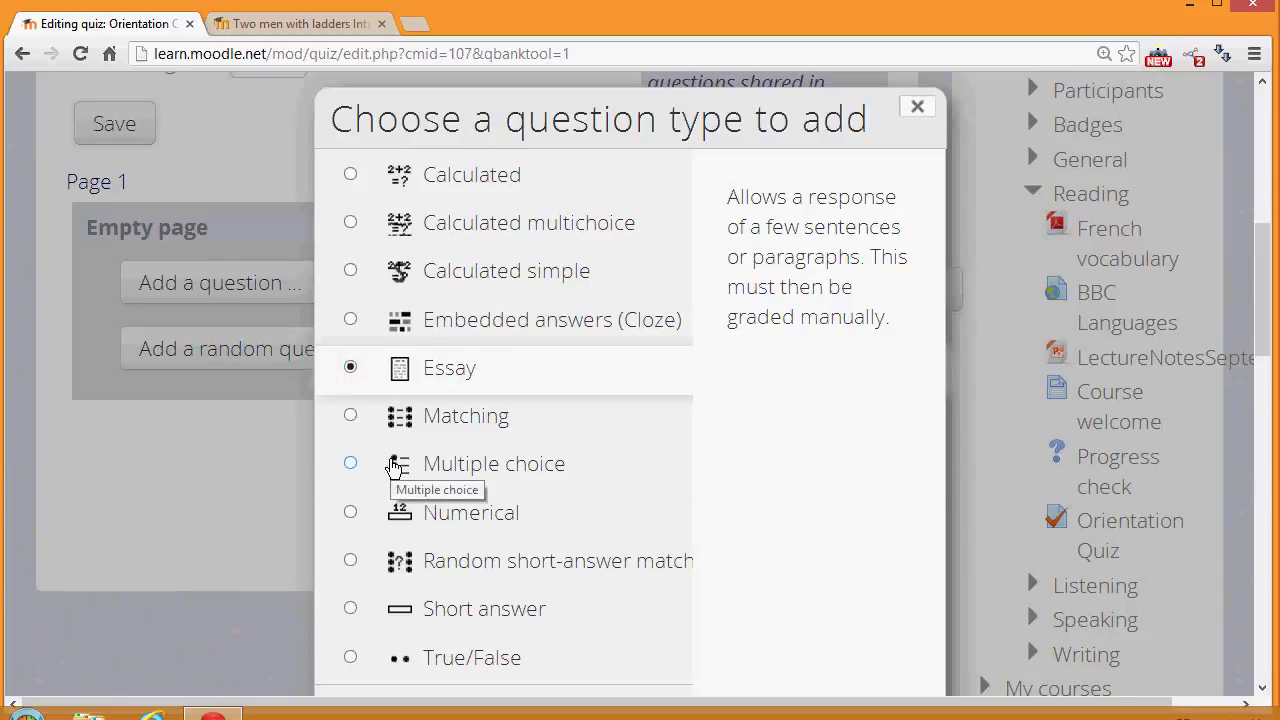
{"action": "key", "text": "ctrl+minus"}
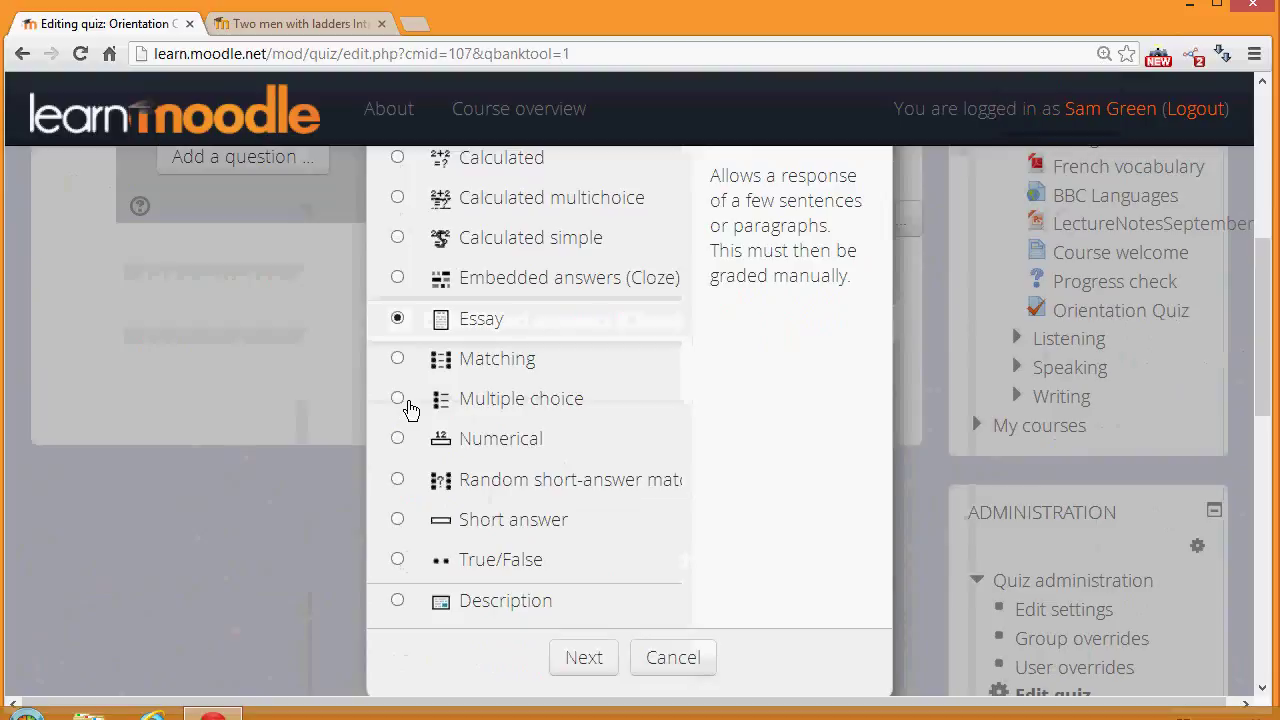
{"action": "left_click", "coordinate": [398, 400]}
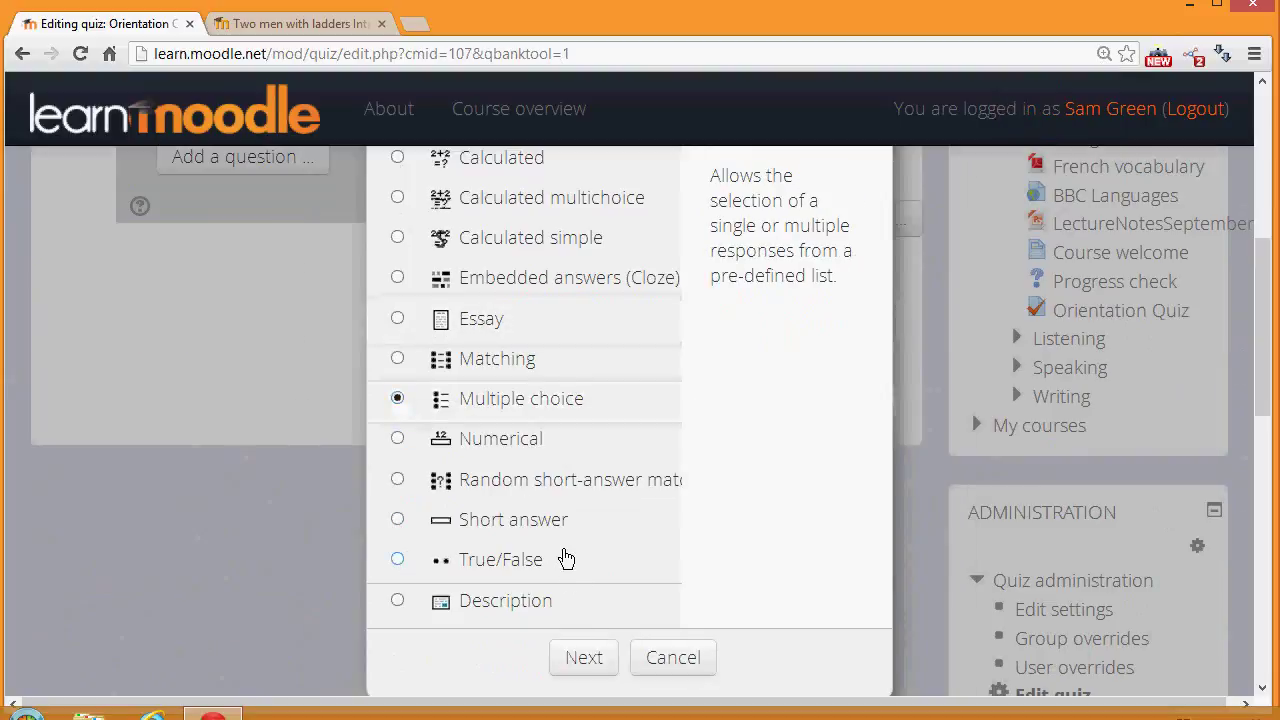
{"action": "left_click", "coordinate": [584, 650]}
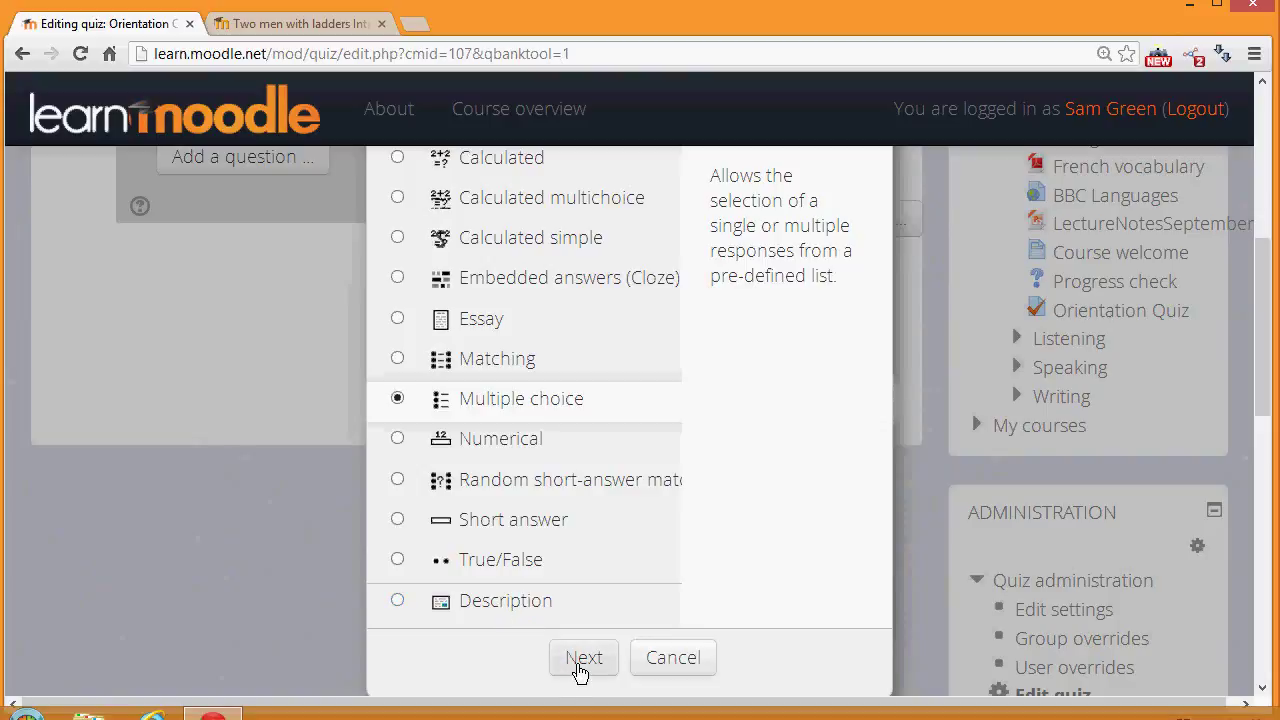
{"action": "left_click", "coordinate": [584, 658]}
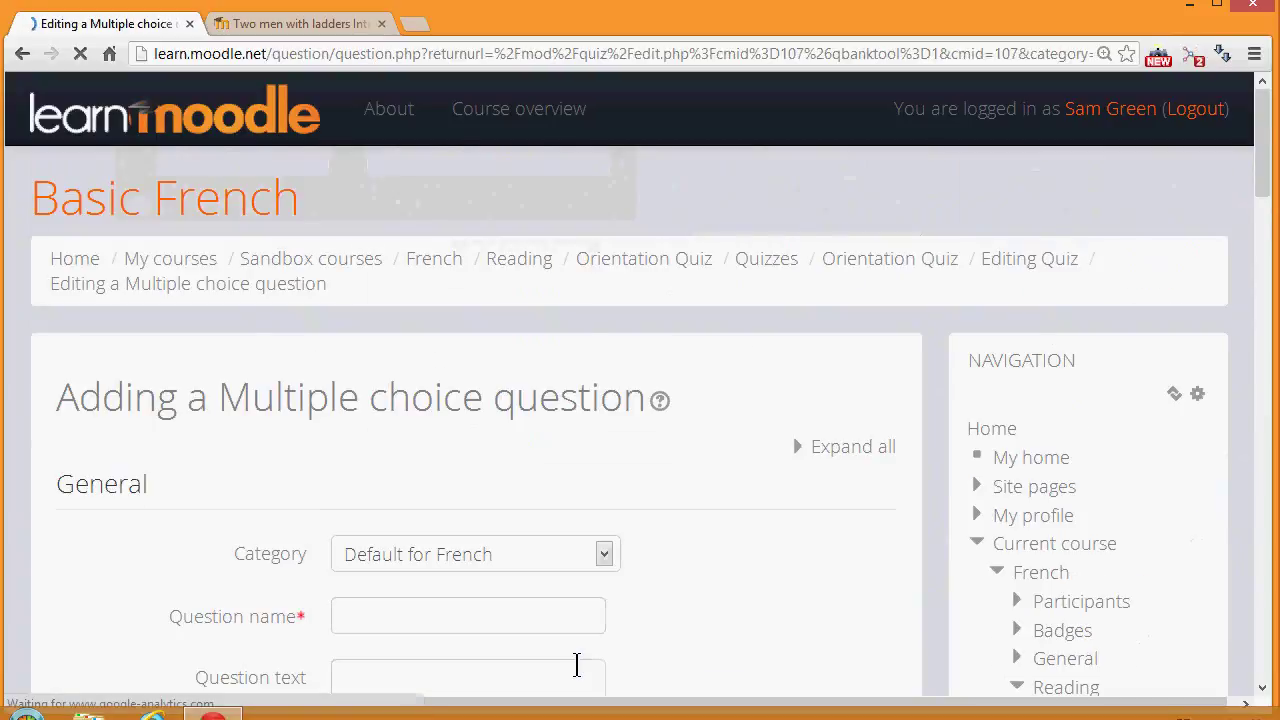
- Name the question 'Capital' and paste 'What is the capital of France?' as its text
{"action": "scroll", "coordinate": [574, 663], "scroll_direction": "down", "scroll_amount": 2}
{"action": "left_click", "coordinate": [505, 365]}
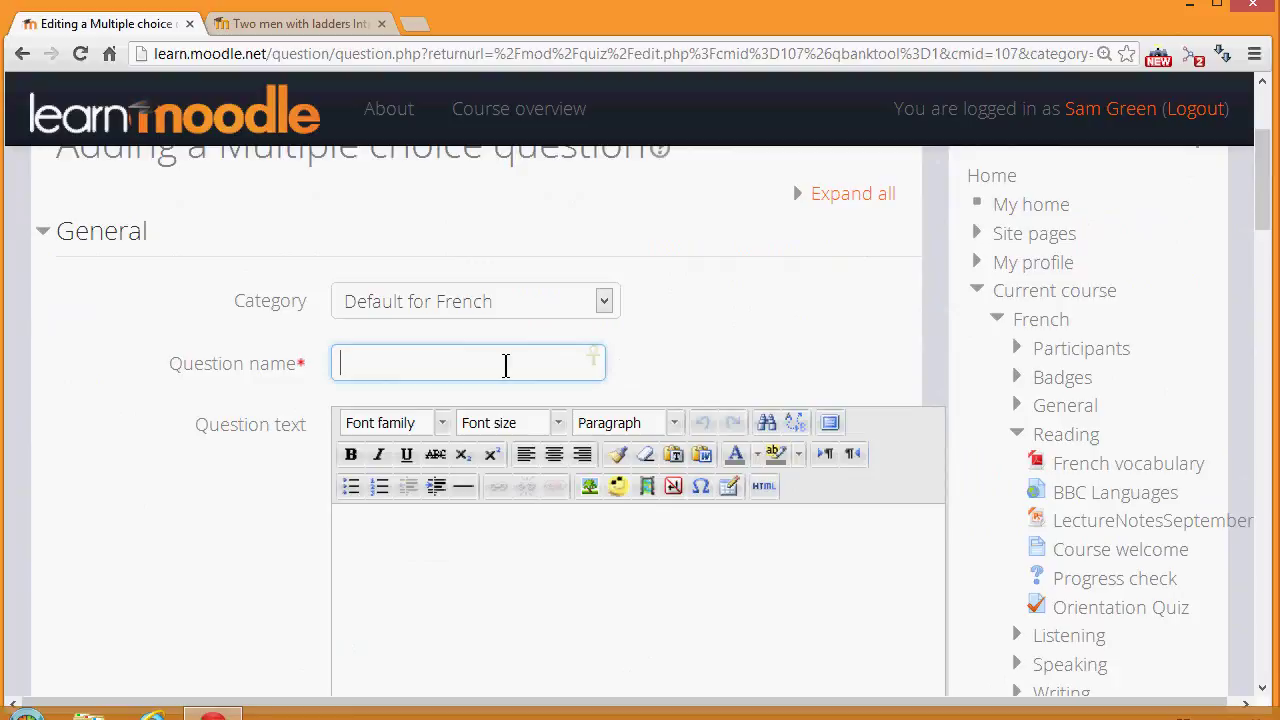
{"action": "type", "text": "Capital"}
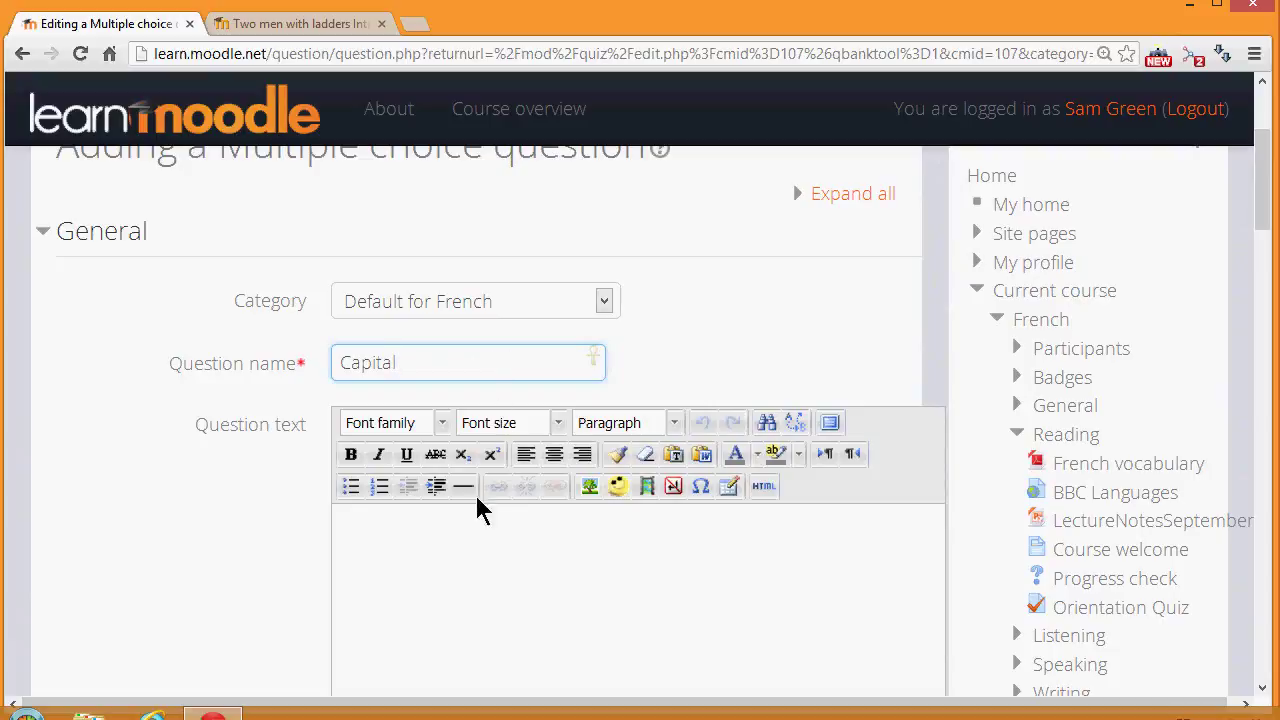
{"action": "left_click", "coordinate": [484, 558]}
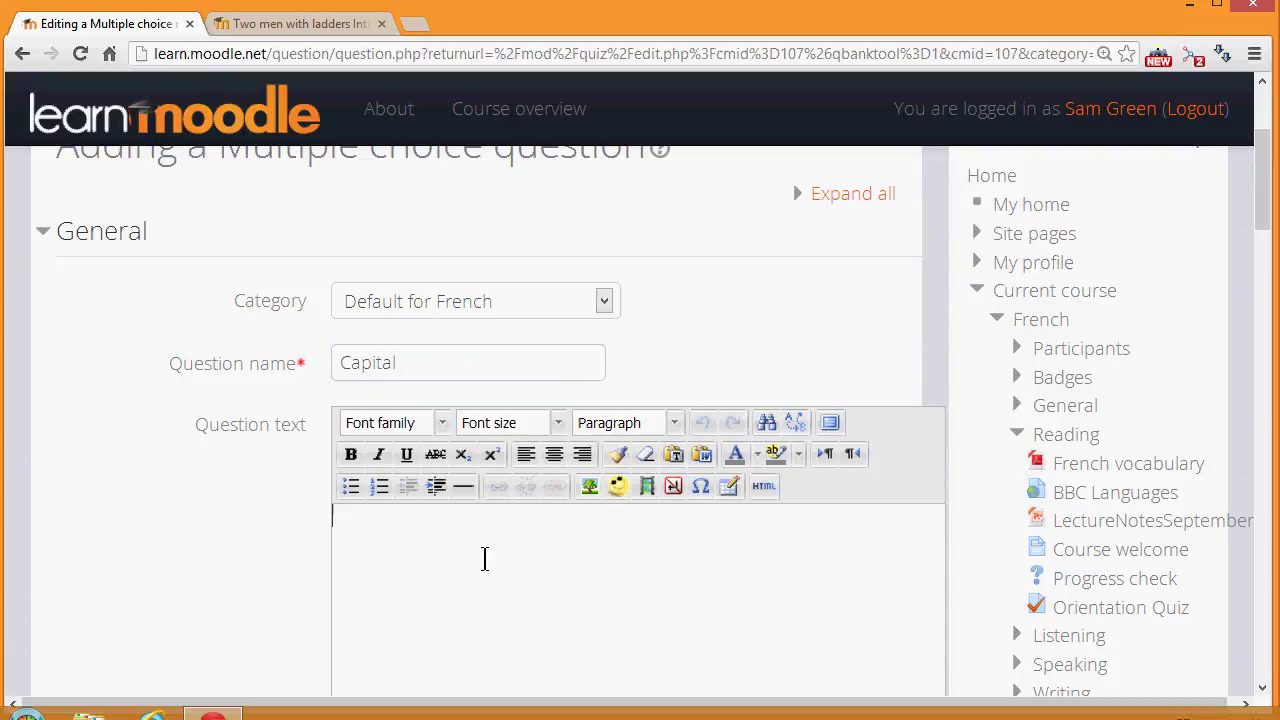
{"action": "type", "text": "What is the capital of France?"}
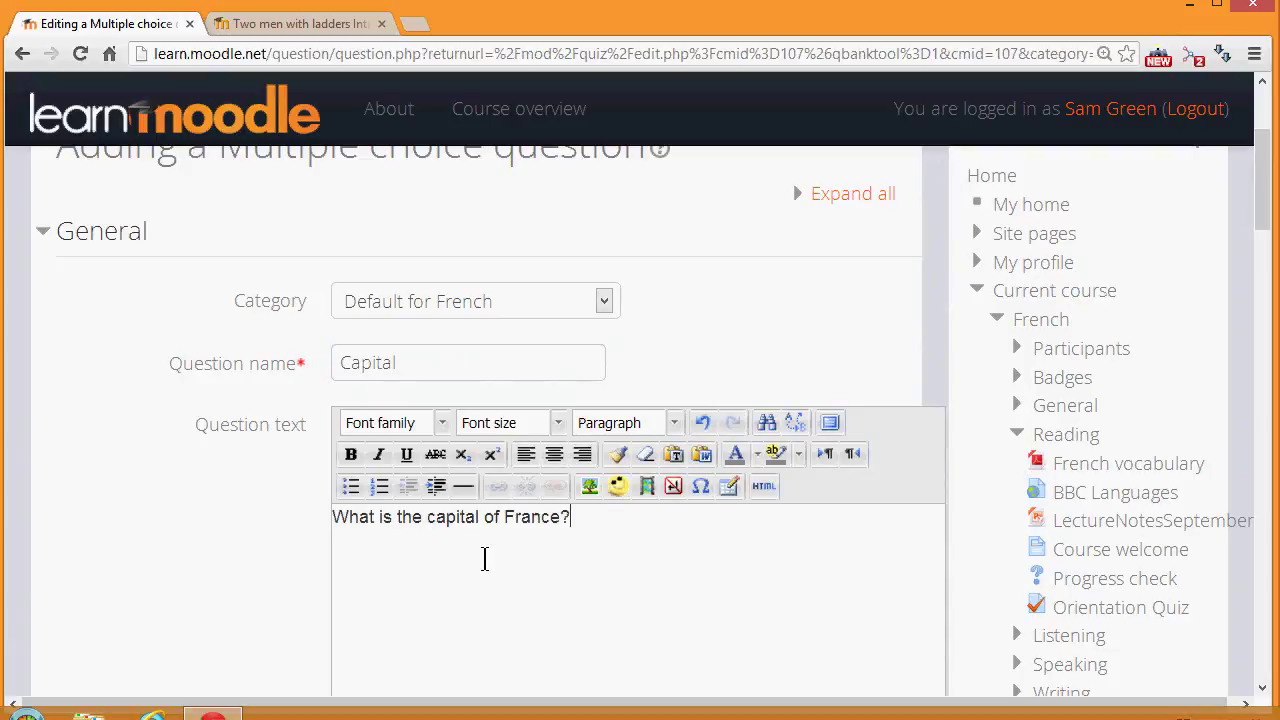
{"action": "left_click_drag", "start_coordinate": [1265, 215], "coordinate": [1265, 340]}
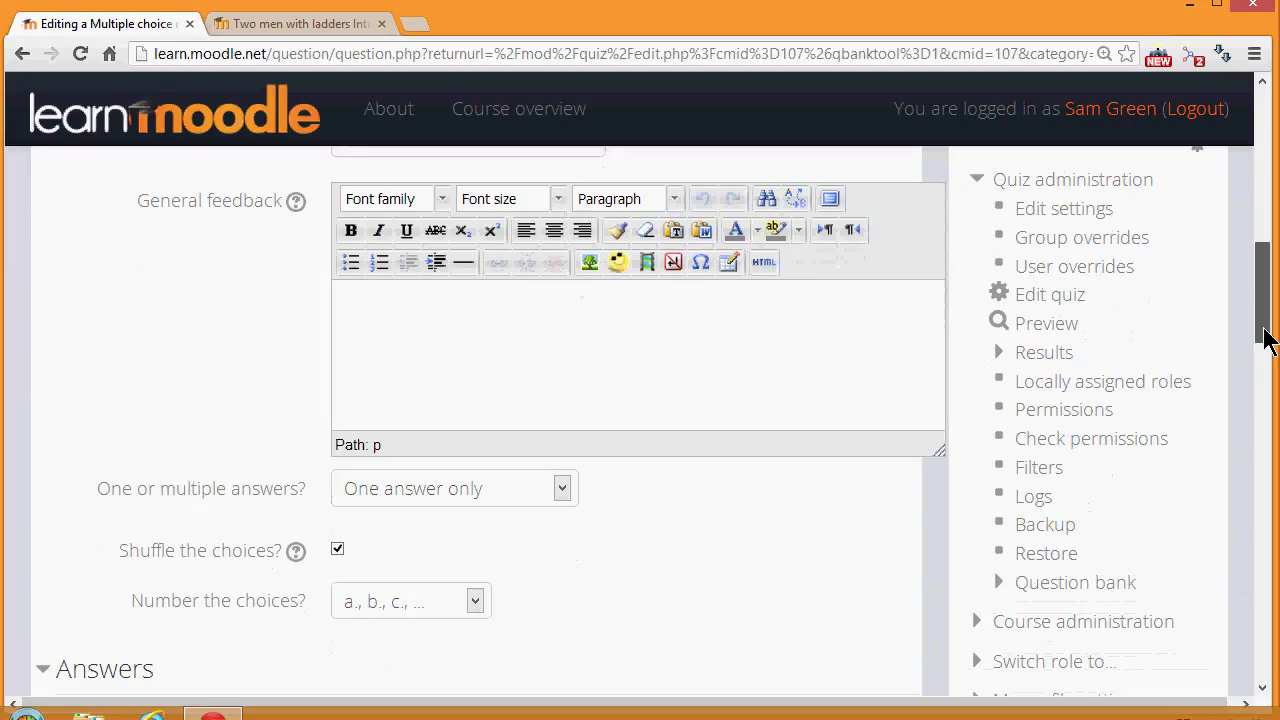
{"action": "scroll", "coordinate": [719, 305], "scroll_direction": "up", "scroll_amount": 4}
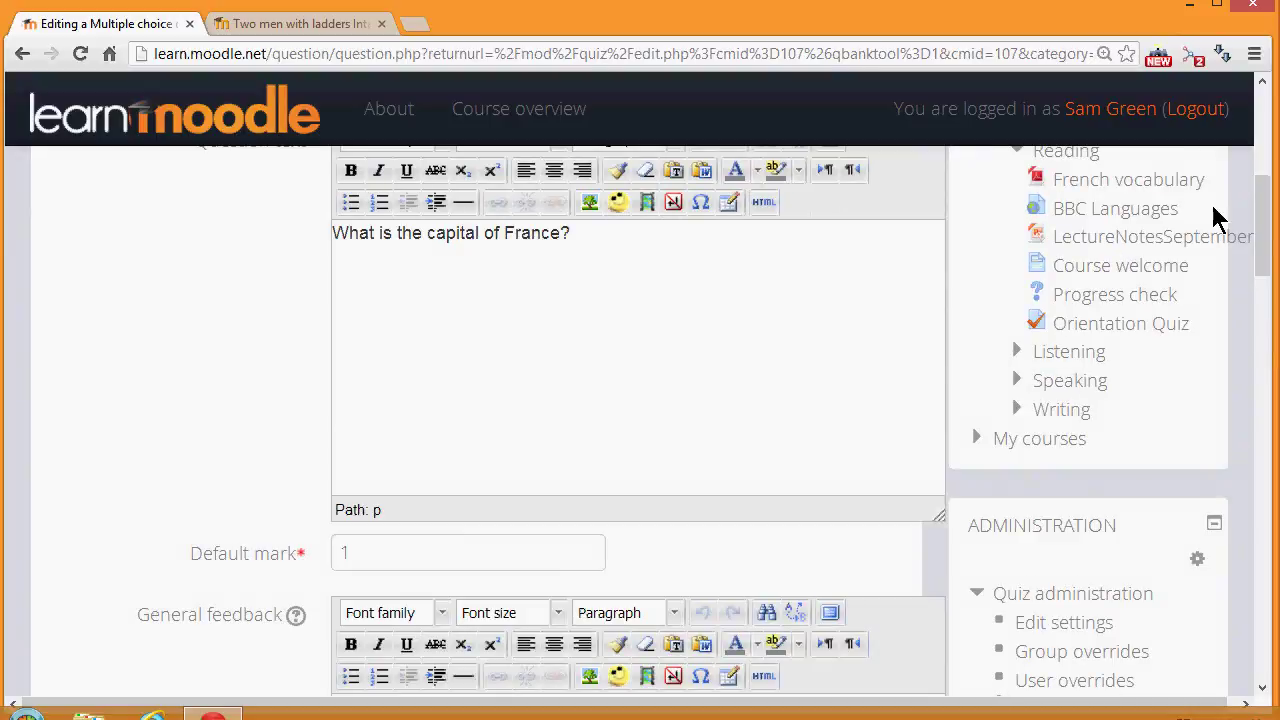
{"action": "left_click_drag", "start_coordinate": [1260, 249], "coordinate": [1263, 376]}
- Enter London as Choice 1 with grade None
{"action": "left_click", "coordinate": [815, 408]}
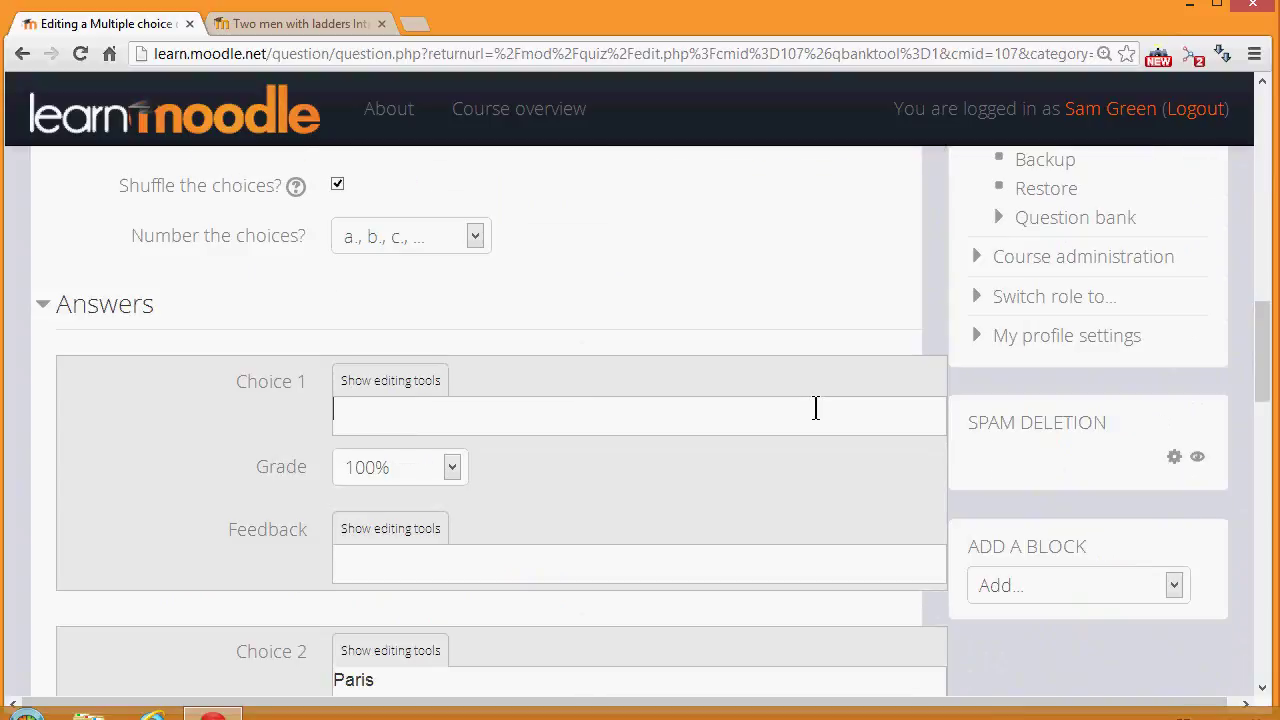
{"action": "type", "text": "Lo"}
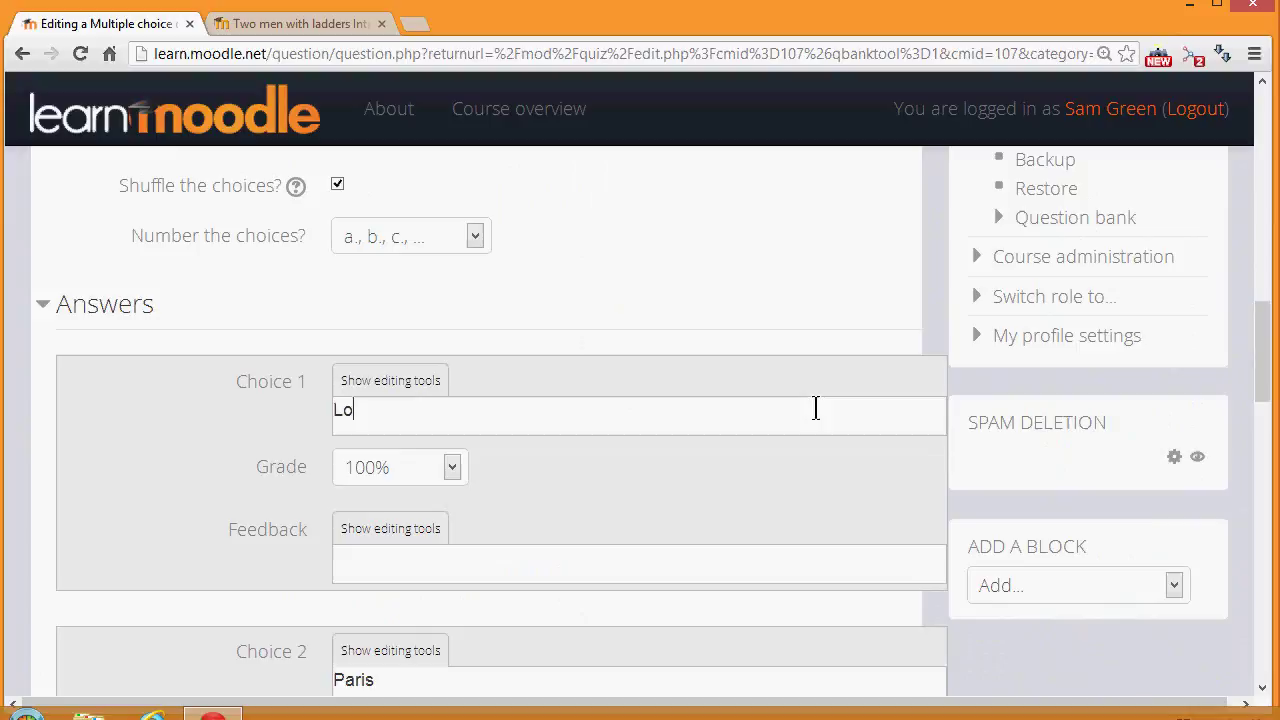
{"action": "type", "text": "ndon"}
{"action": "left_click", "coordinate": [452, 469]}
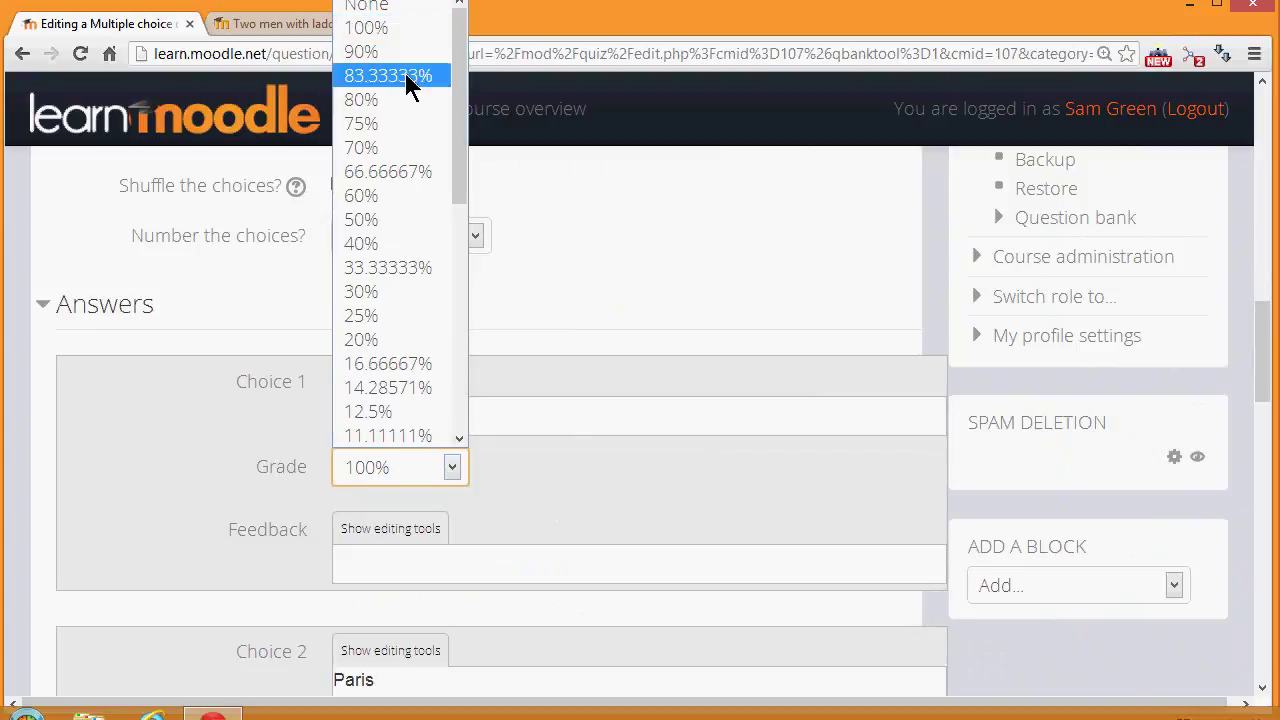
{"action": "left_click", "coordinate": [390, 8]}
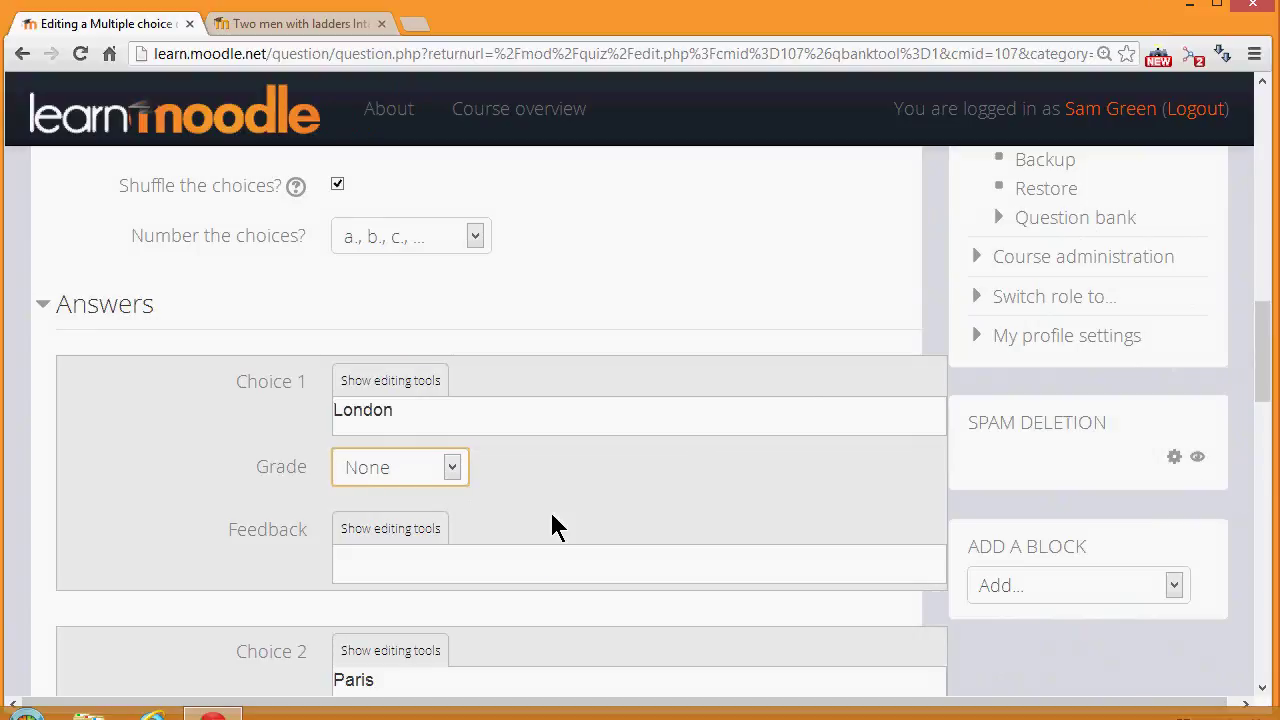
{"action": "left_click", "coordinate": [452, 468]}
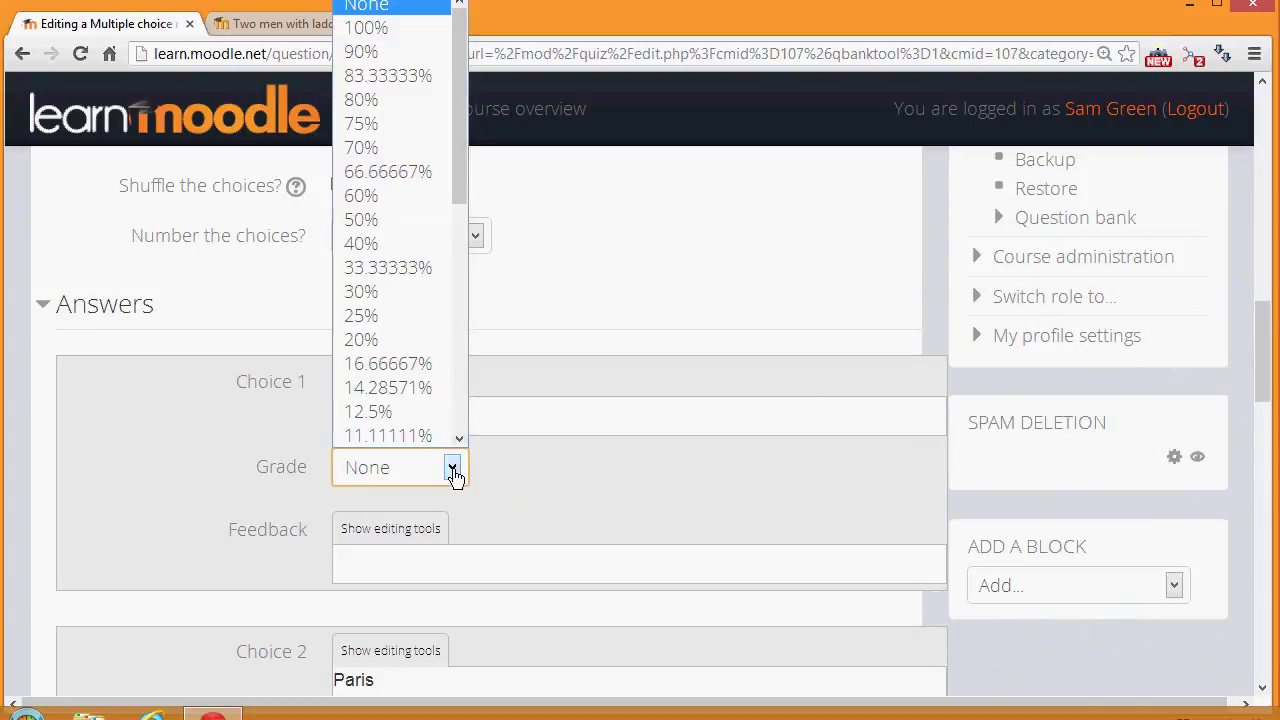
{"action": "left_click", "coordinate": [453, 469]}
{"action": "scroll", "coordinate": [453, 475], "scroll_direction": "down", "scroll_amount": 3}
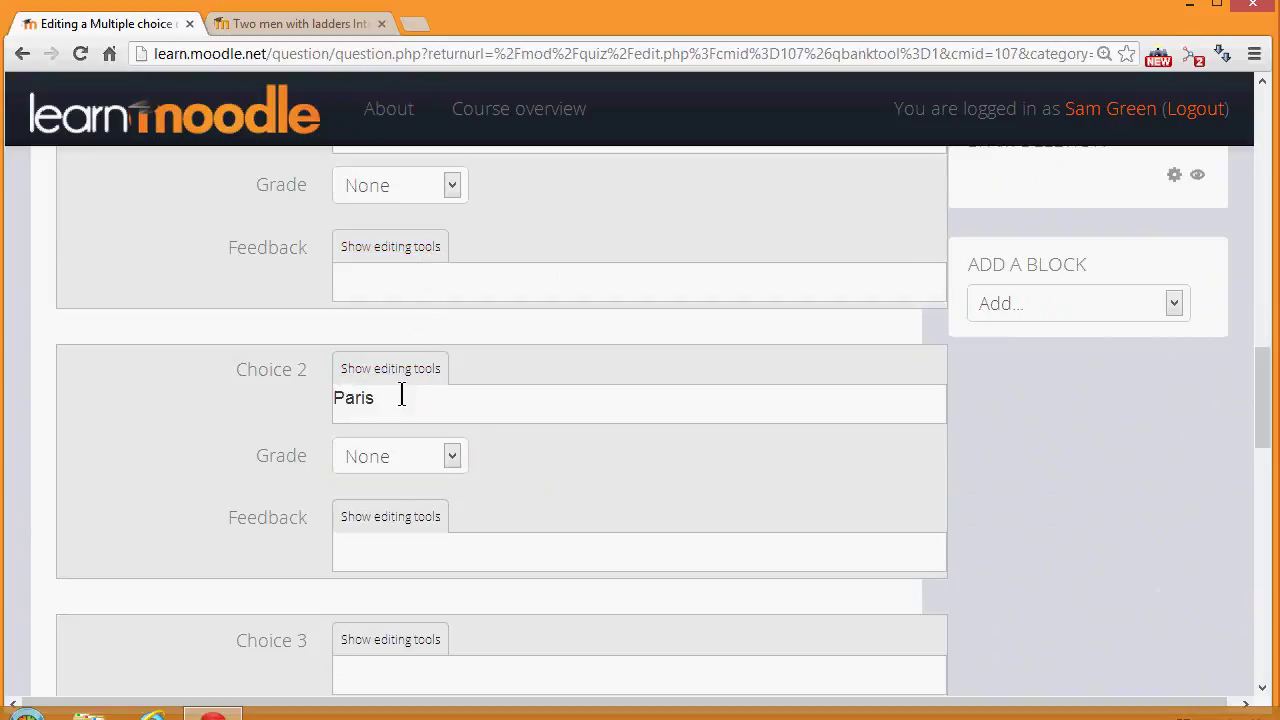
- Grade Paris at 100% and enter Rome as Choice 3
{"action": "left_click", "coordinate": [450, 457]}
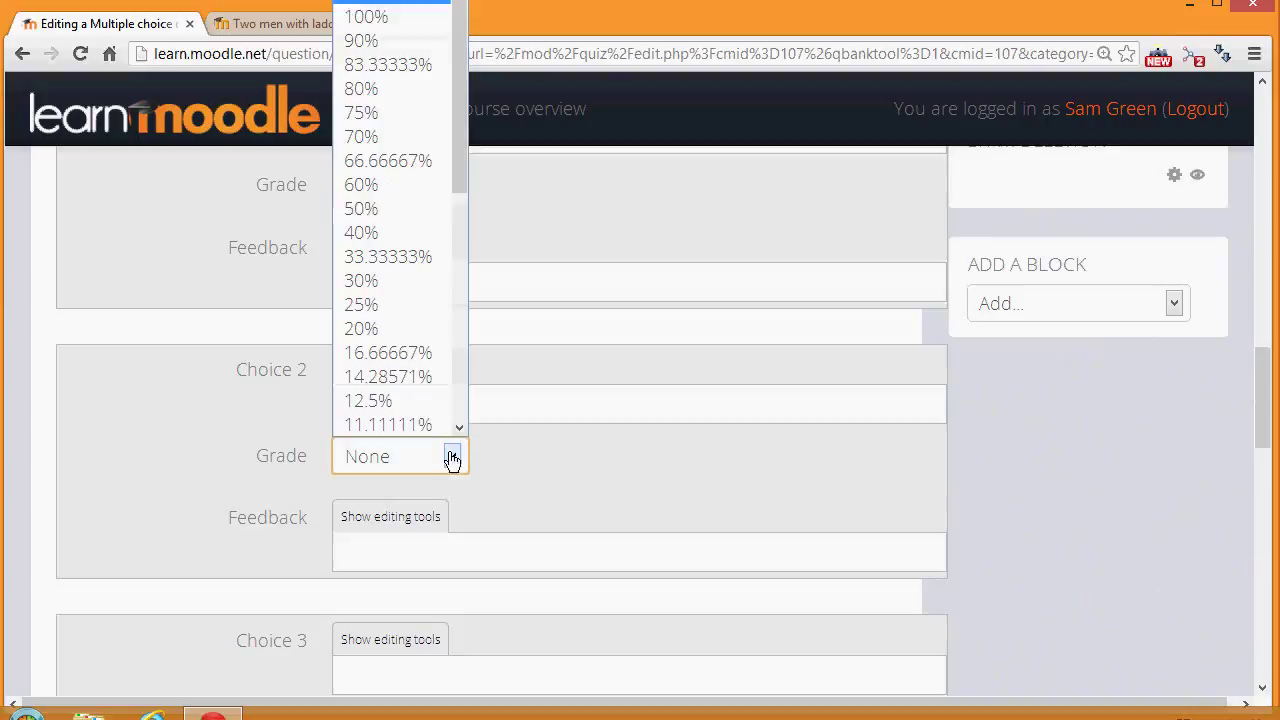
{"action": "left_click", "coordinate": [417, 20]}
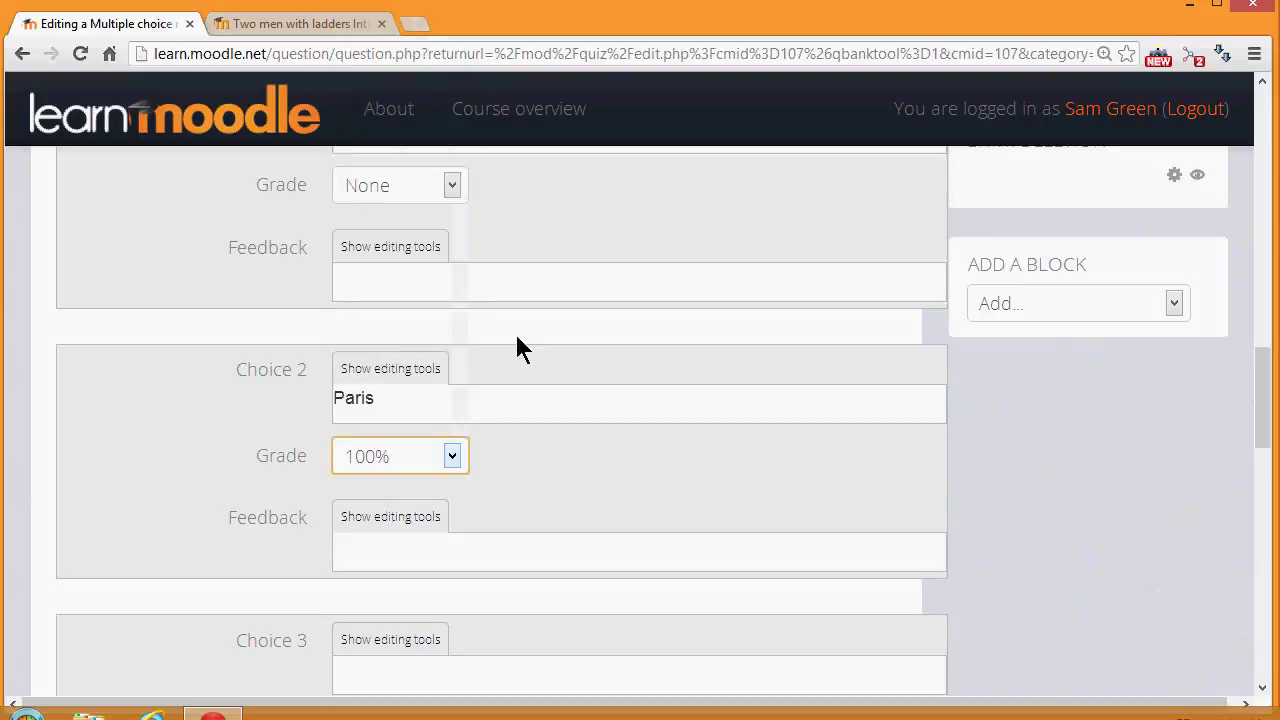
{"action": "left_click_drag", "start_coordinate": [1262, 408], "coordinate": [1265, 445]}
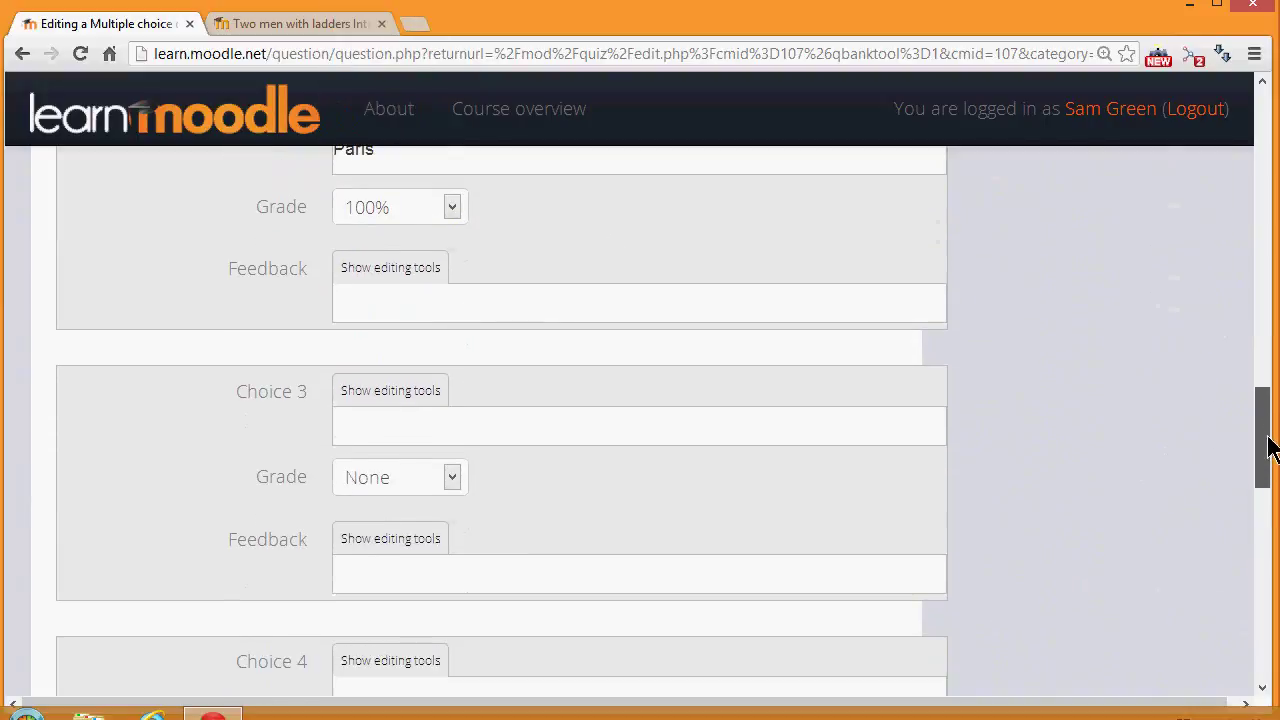
{"action": "left_click", "coordinate": [448, 423]}
{"action": "type", "text": "Rome"}
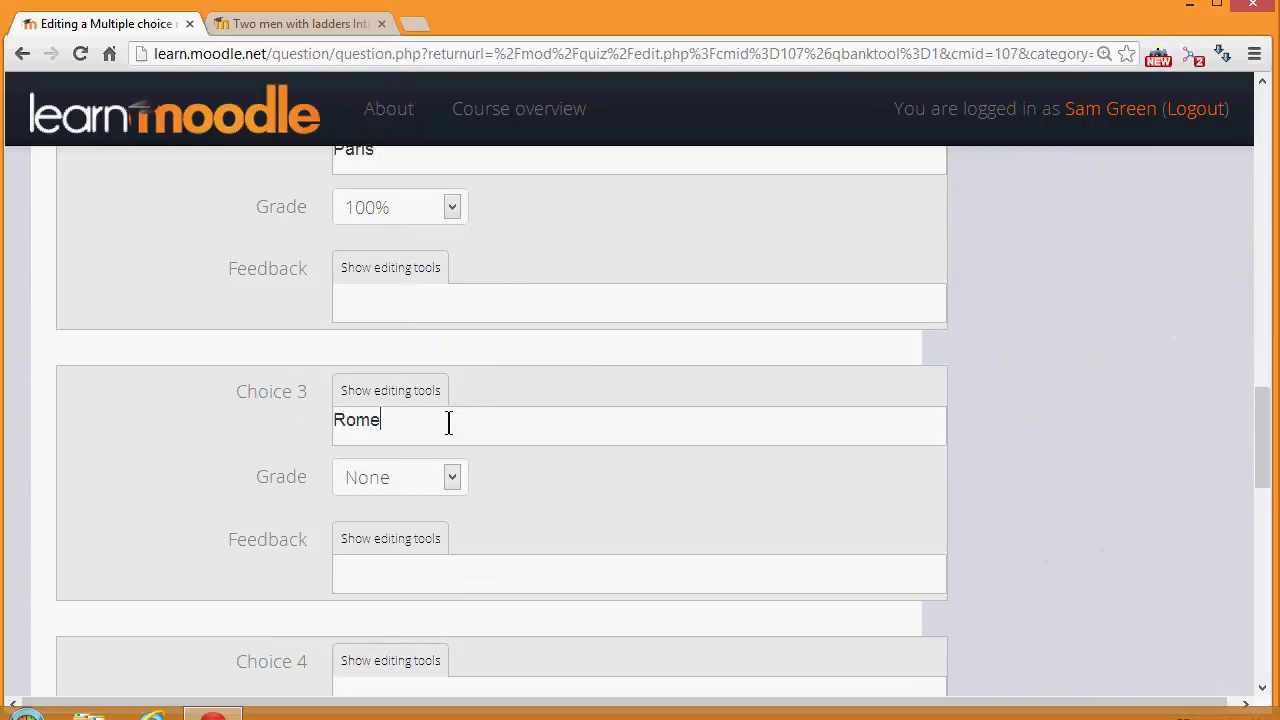
{"action": "left_click_drag", "start_coordinate": [1263, 443], "coordinate": [1260, 529]}
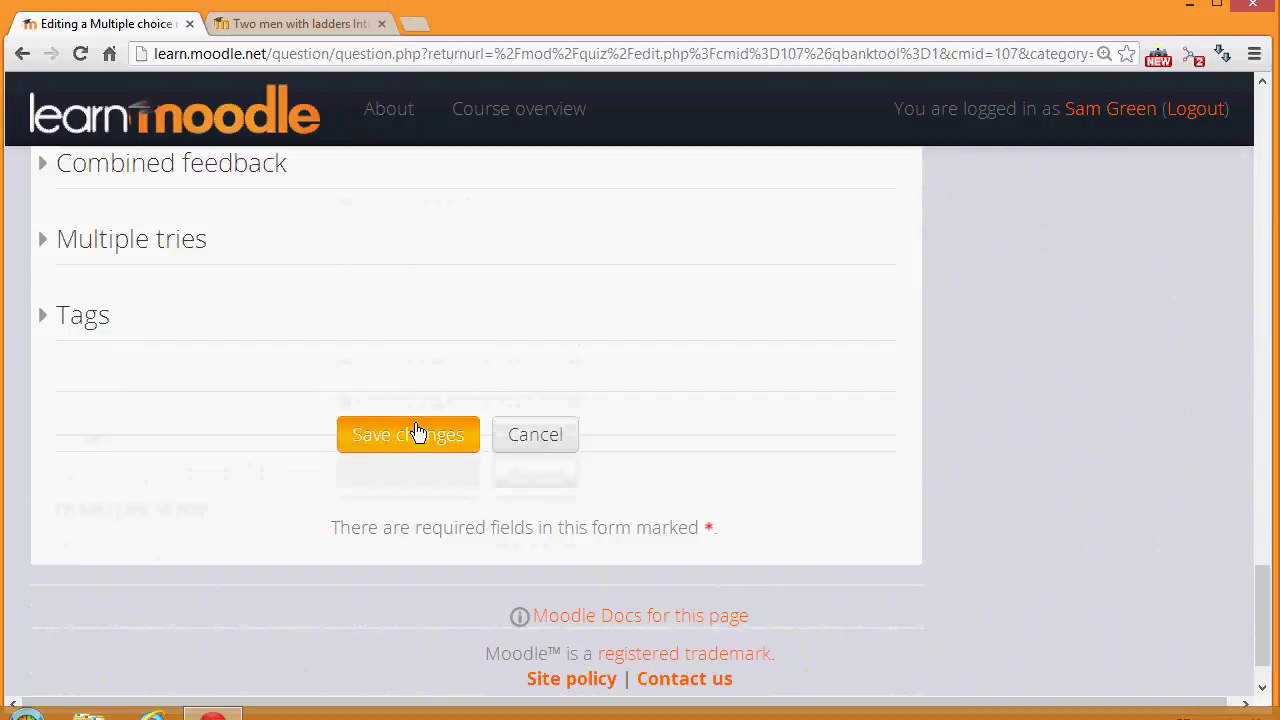
- Save the Capital question and add it to the quiz from the question bank
{"action": "left_click", "coordinate": [418, 432]}
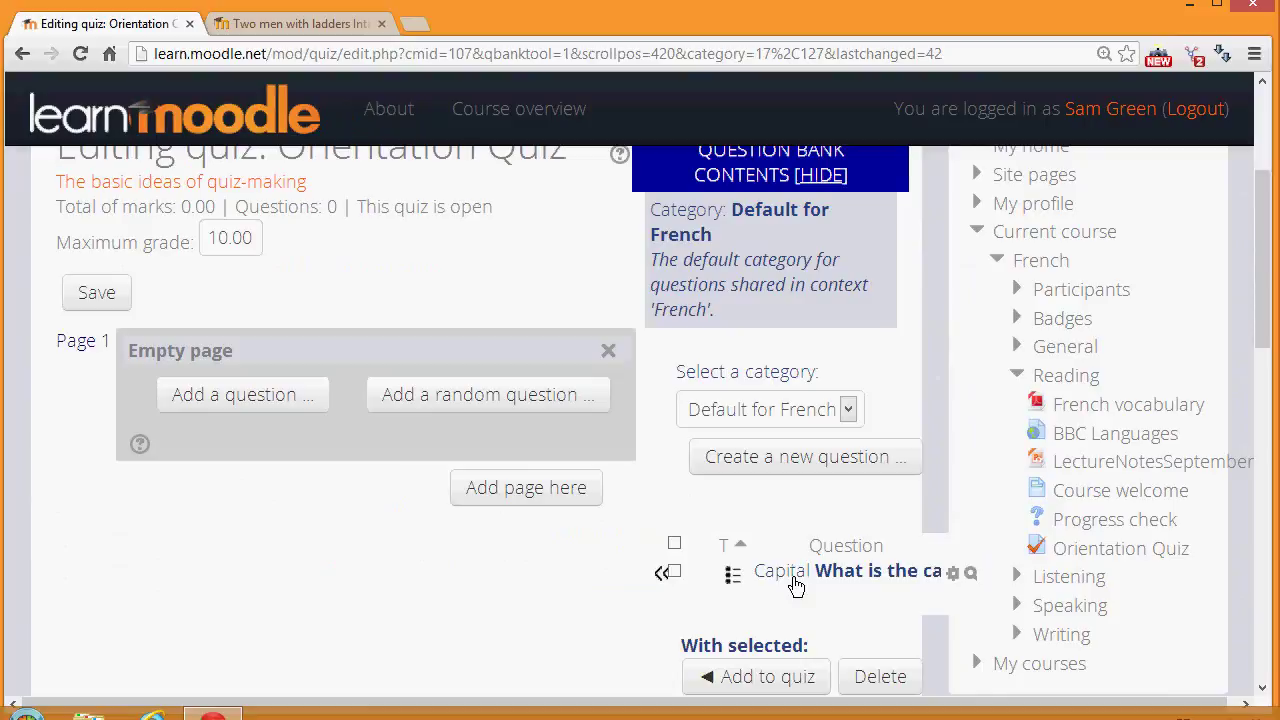
{"action": "left_click", "coordinate": [662, 578]}
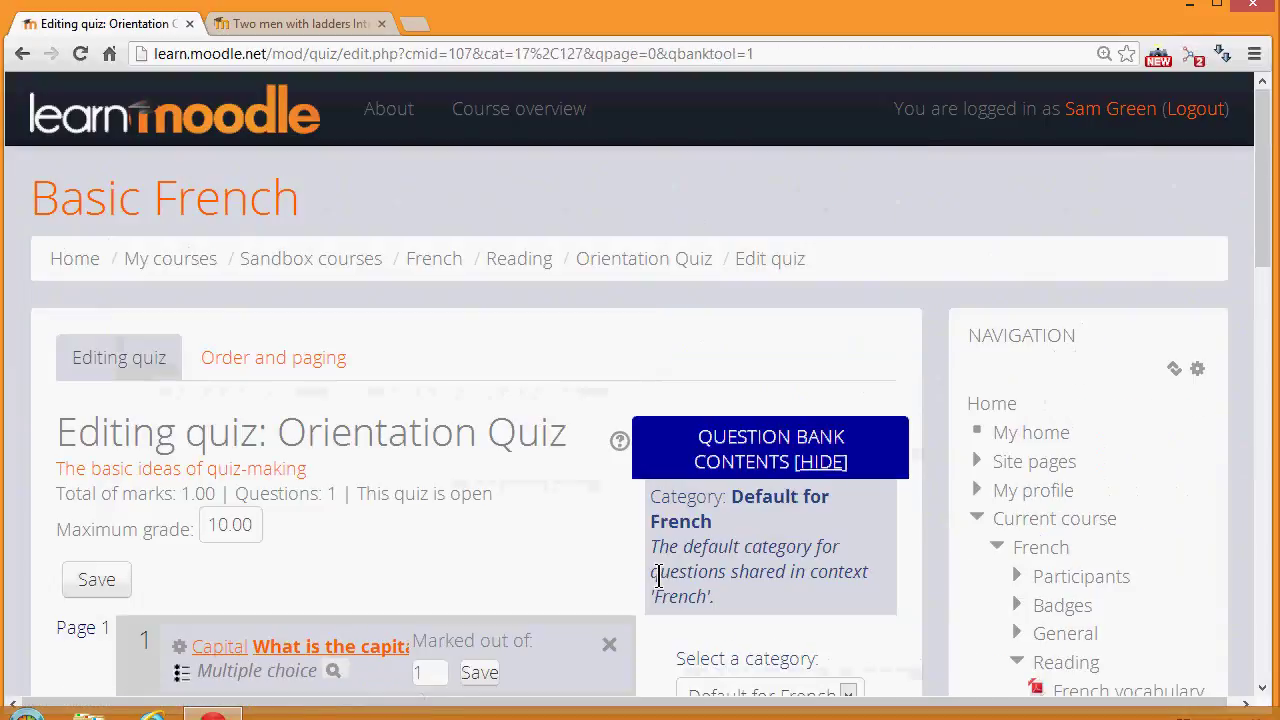
{"action": "left_click_drag", "start_coordinate": [1264, 224], "coordinate": [1270, 246]}
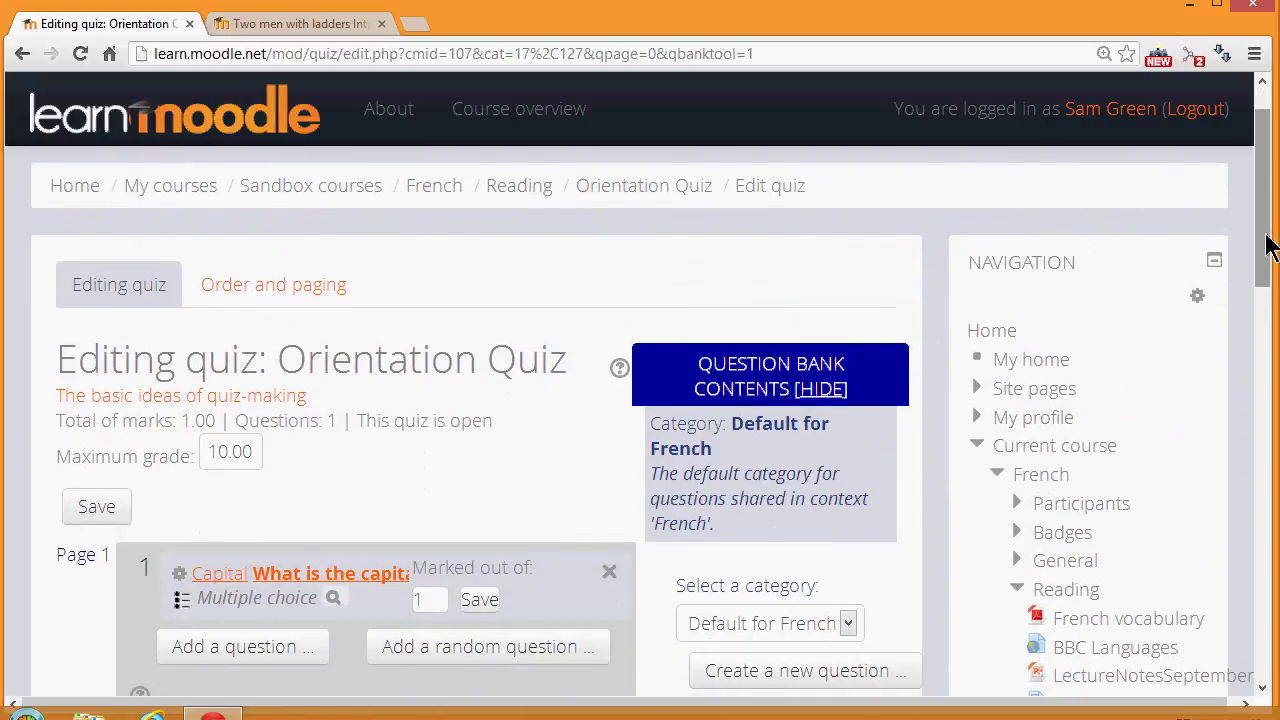
{"action": "scroll", "coordinate": [335, 625], "scroll_direction": "down", "scroll_amount": 1}
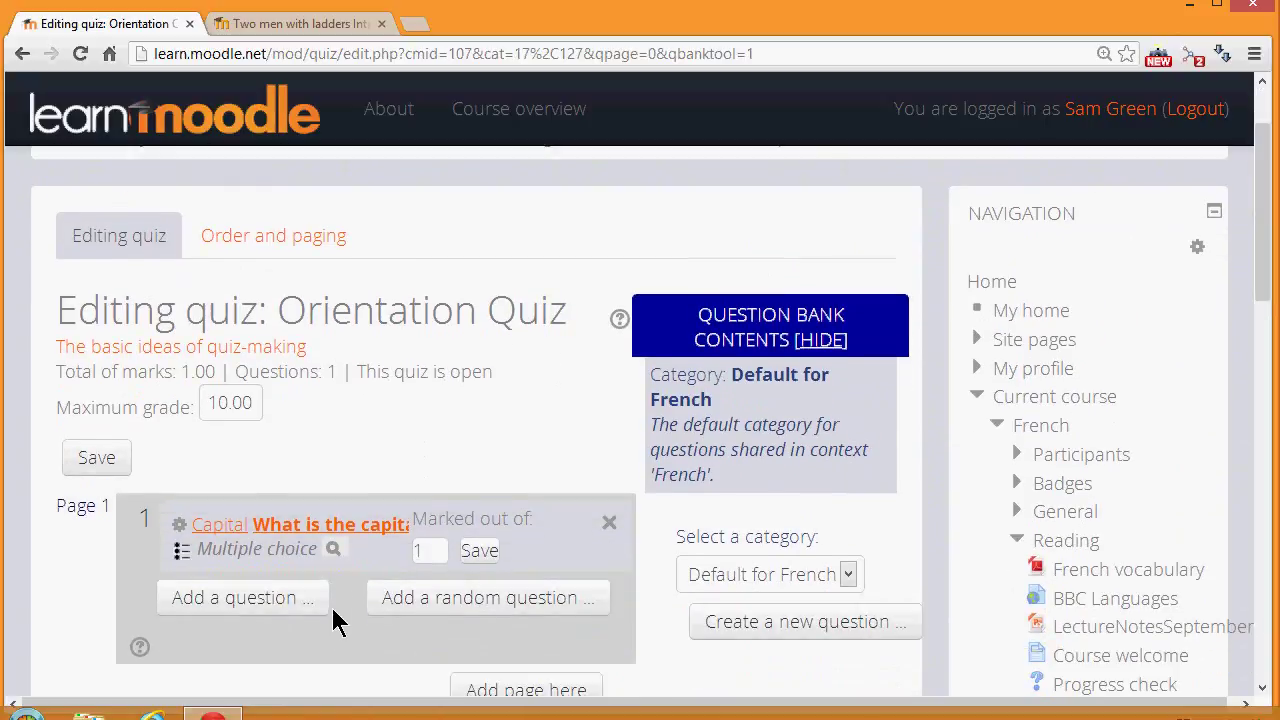
- Check the Capital preview's London, Paris and Rome choices, close it, and start another question
{"action": "left_click", "coordinate": [333, 549]}
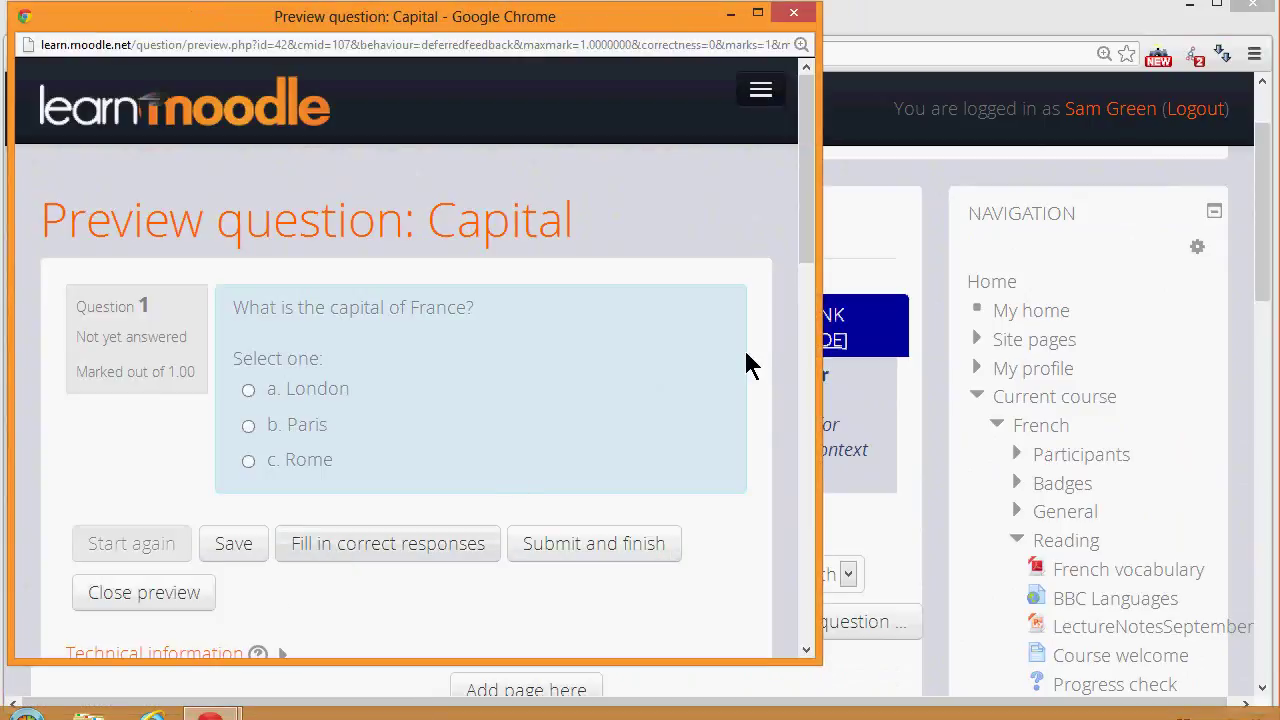
{"action": "left_click_drag", "start_coordinate": [809, 234], "coordinate": [809, 243]}
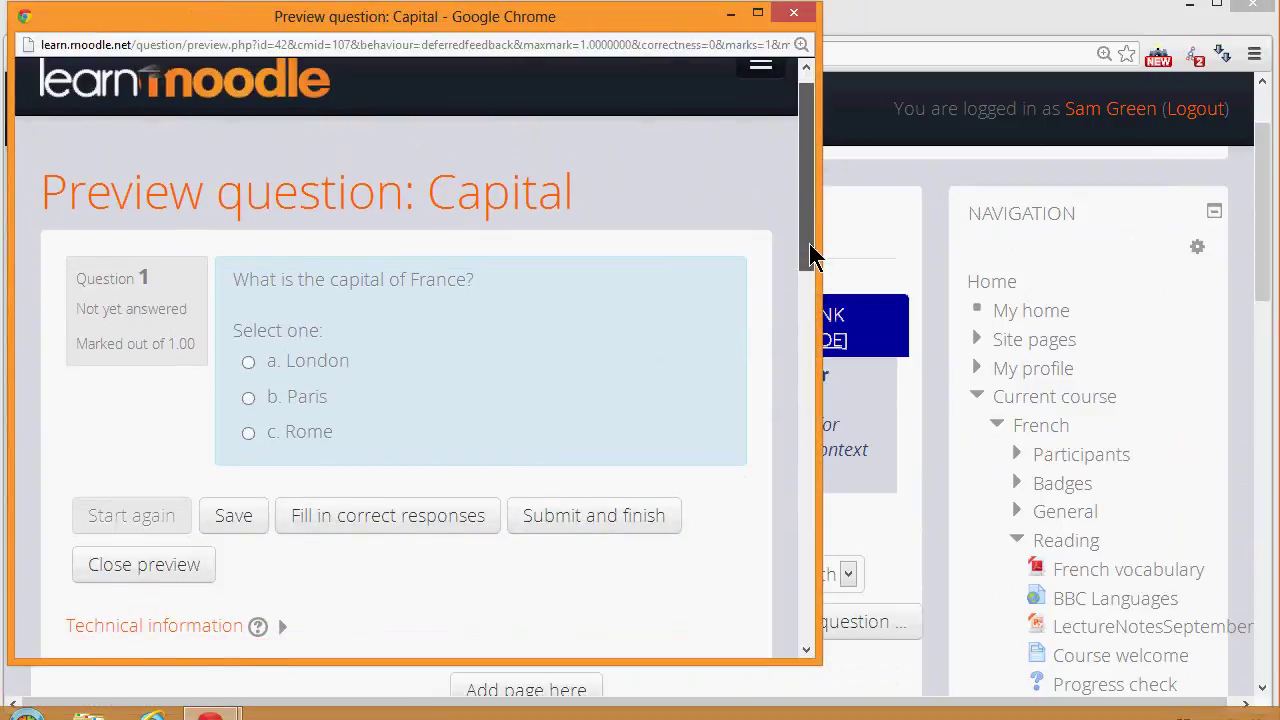
{"action": "left_click", "coordinate": [797, 12]}
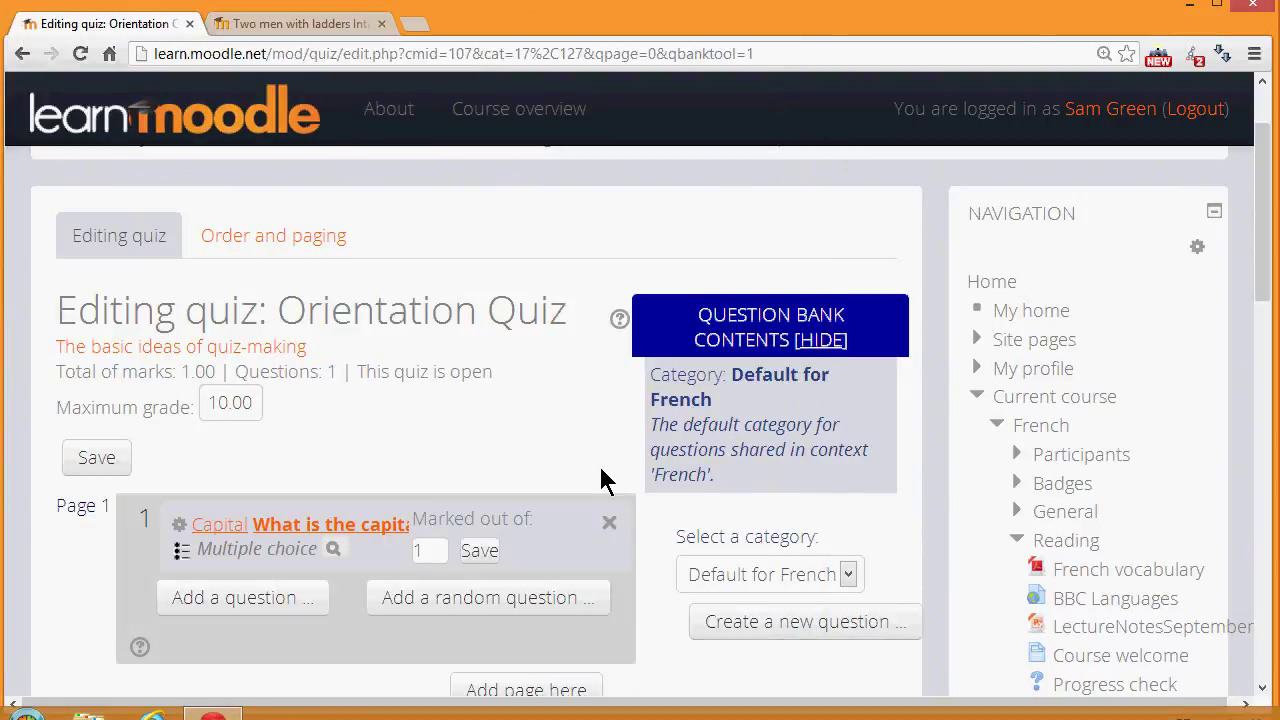
{"action": "left_click", "coordinate": [729, 630]}
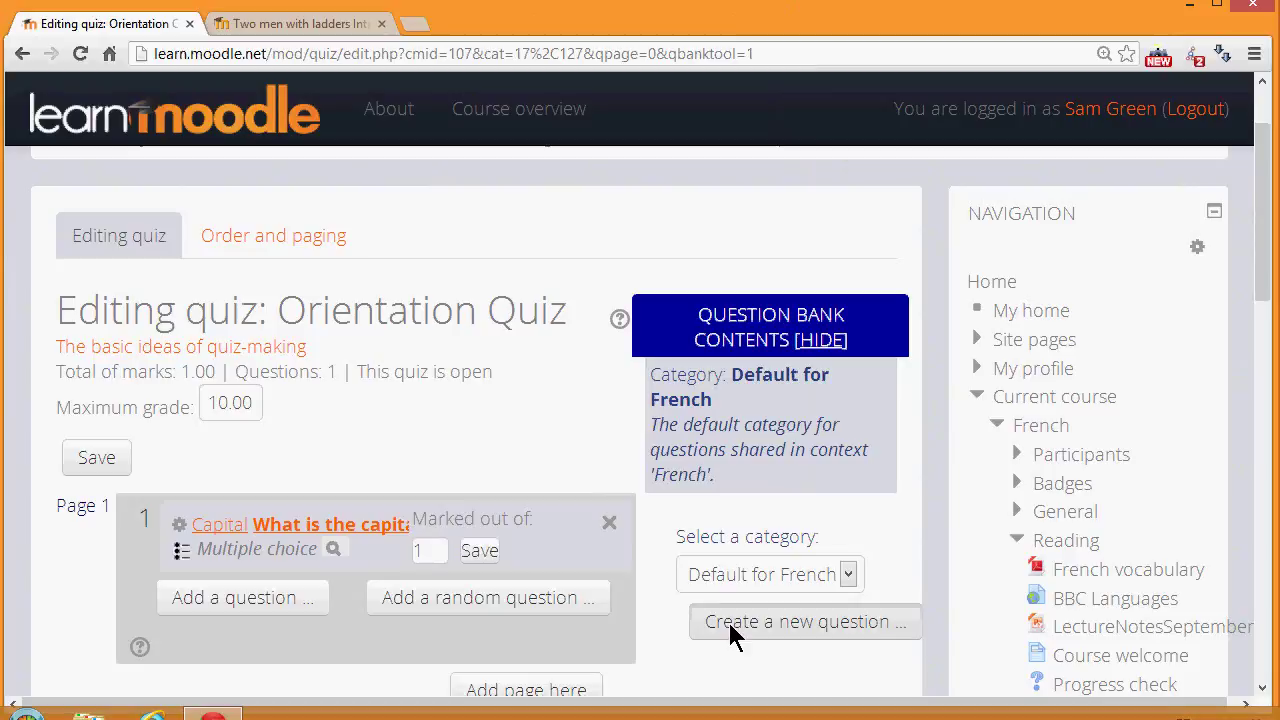